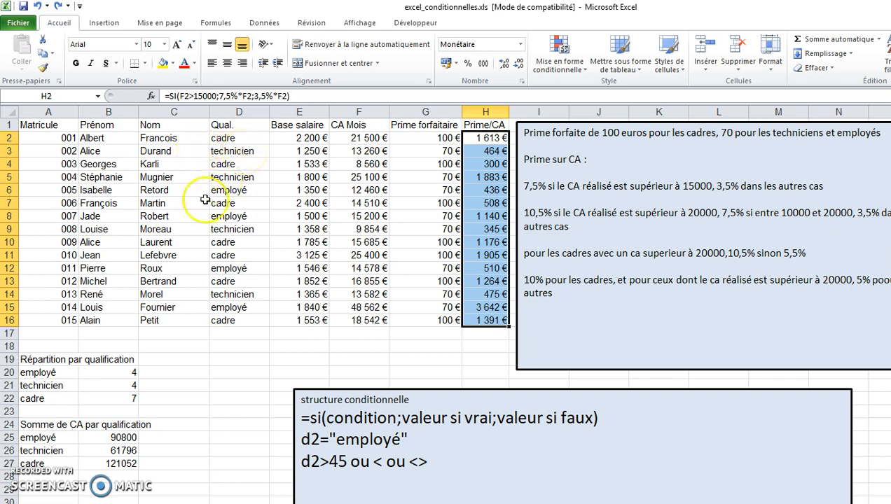
Review the formulas in B20, B25 and H2, examining the condition, true value and false value in the H2 formula
left_click(96, 372)
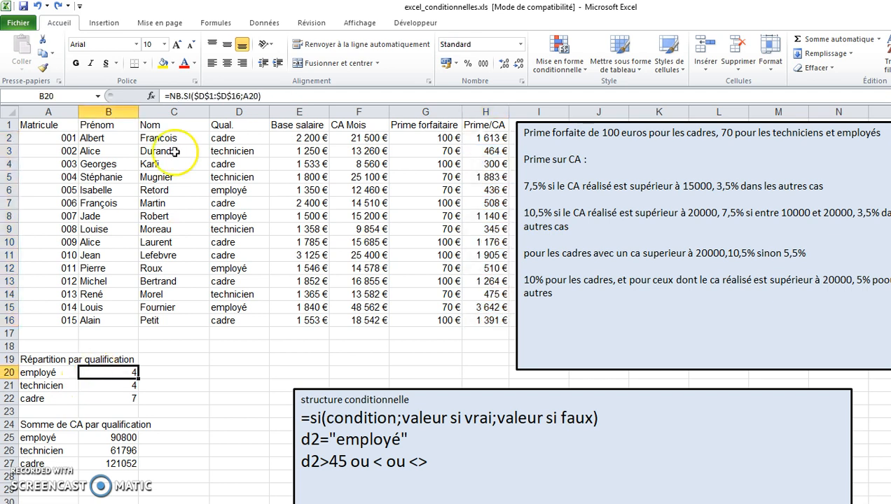
left_click(123, 438)
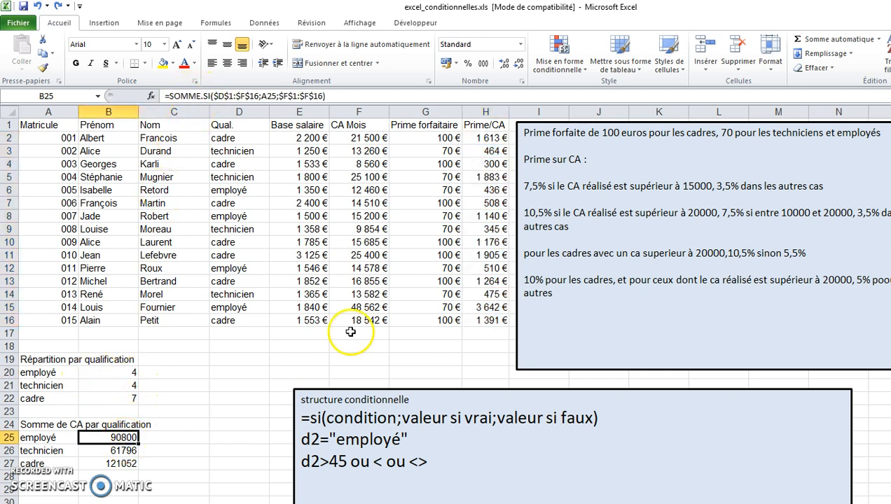
left_click(488, 137)
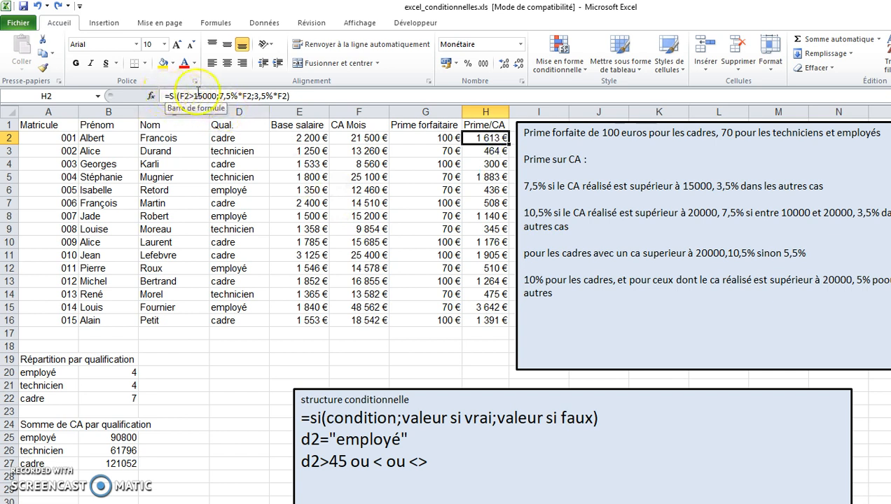
left_click_drag(179, 96, 218, 96)
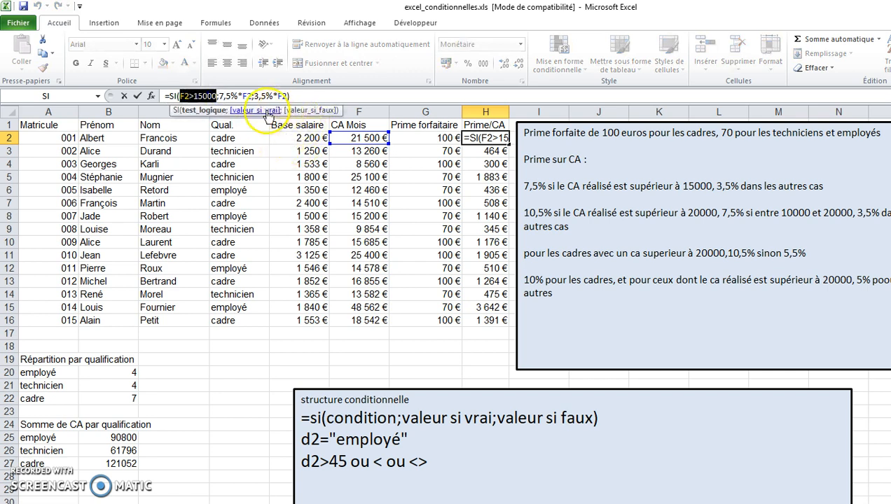
left_click_drag(220, 96, 252, 96)
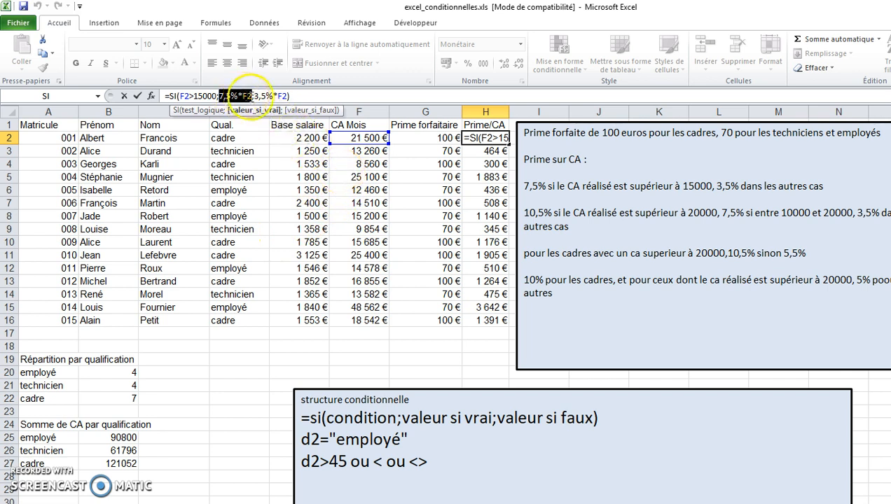
left_click_drag(251, 96, 287, 96)
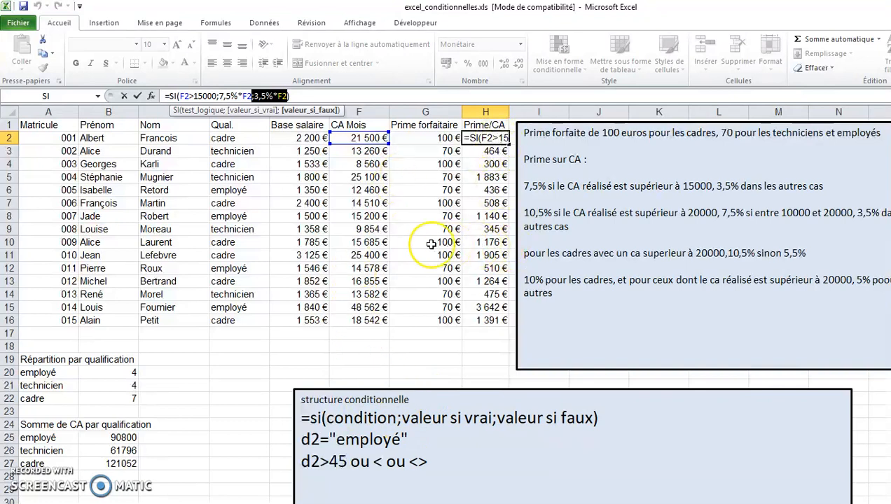
key("ctrl+Return")
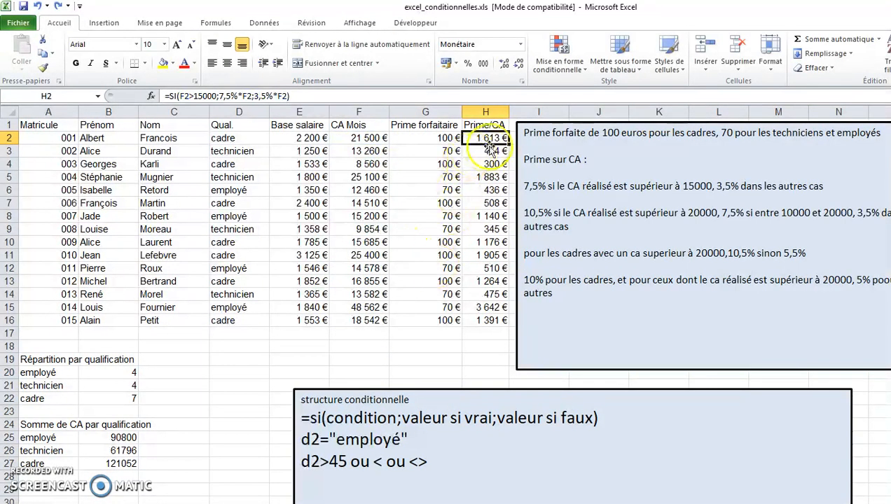
Clear the Prime/CA formulas in H2:H16 and highlight the rule for 10,5%, 7,5% and 3,5% in the bonus notes
left_click_drag(491, 138, 486, 318)
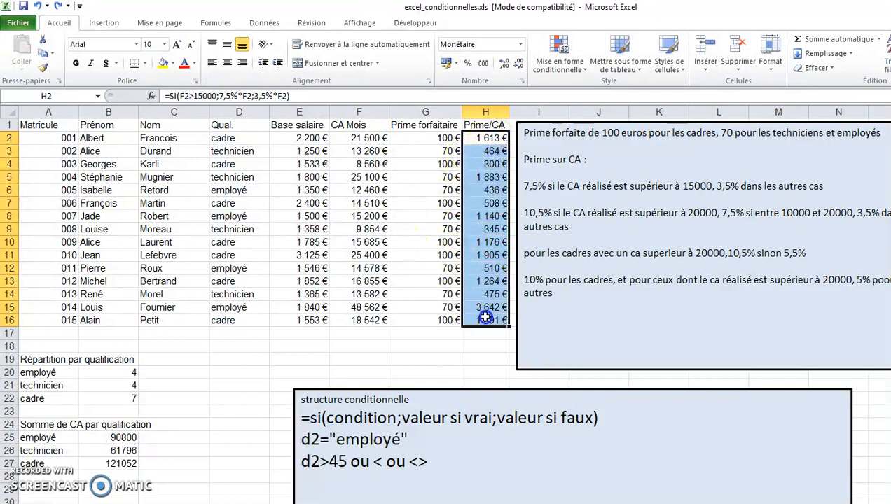
key("Delete")
left_click(583, 187)
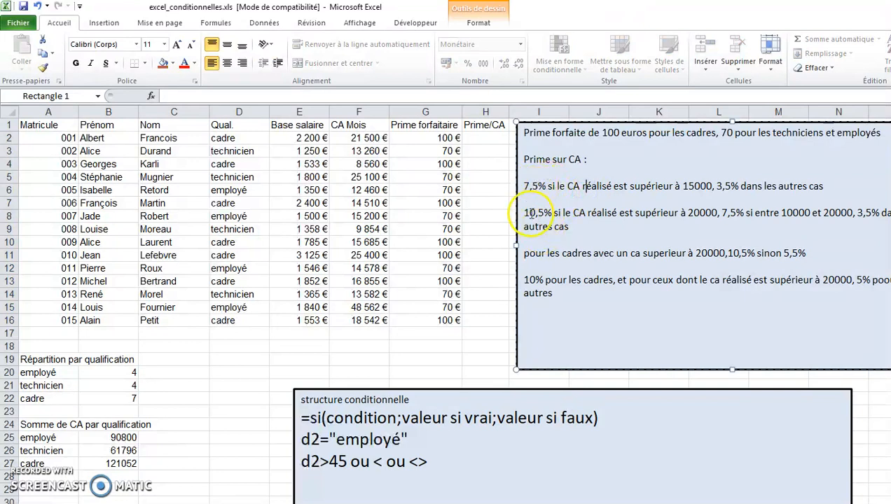
left_click_drag(522, 213, 558, 227)
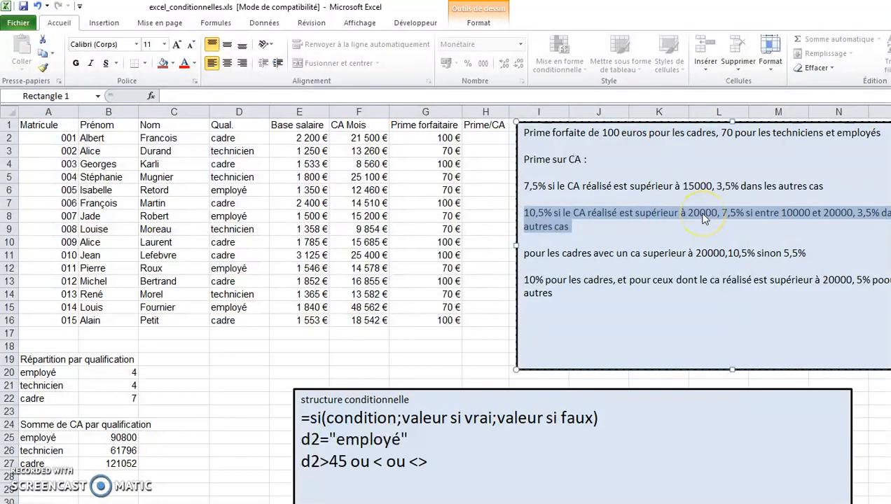
Move the "structure conditionnelle" box down out of view and place the bonus rules box just below row 10, starting around column E
left_click_drag(533, 352, 427, 450)
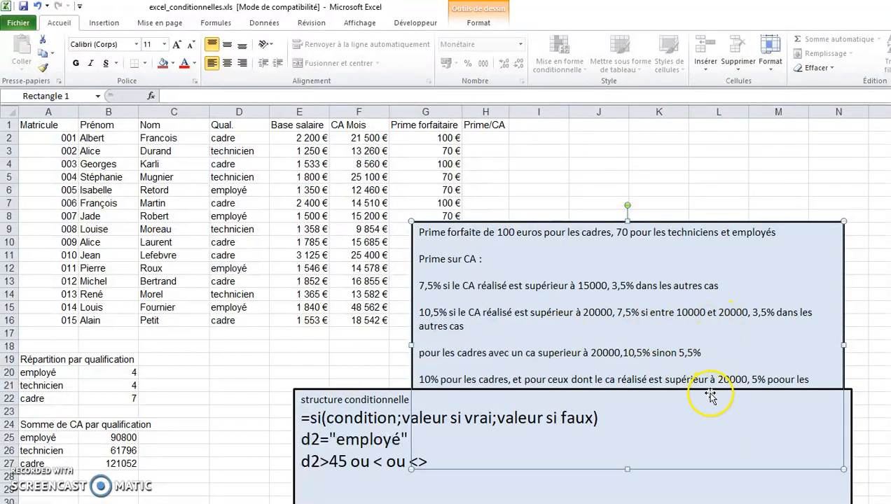
left_click(710, 394)
left_click_drag(711, 394, 721, 503)
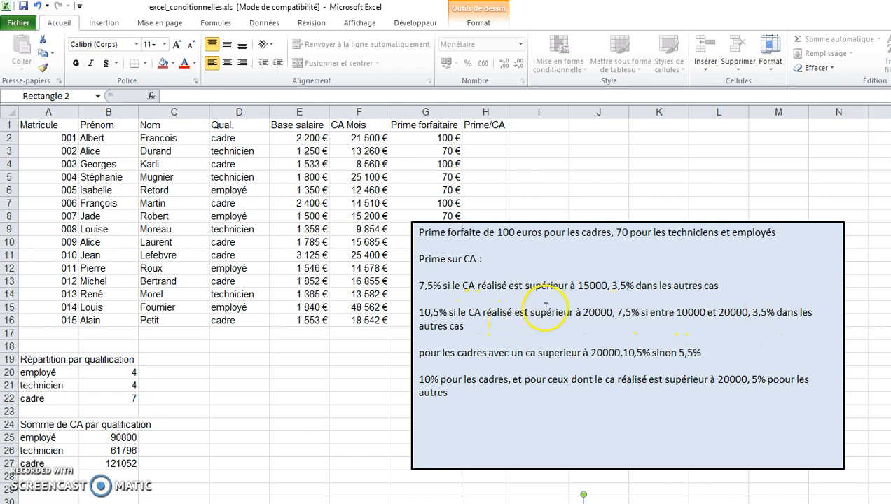
left_click(483, 221)
left_click_drag(483, 222, 349, 245)
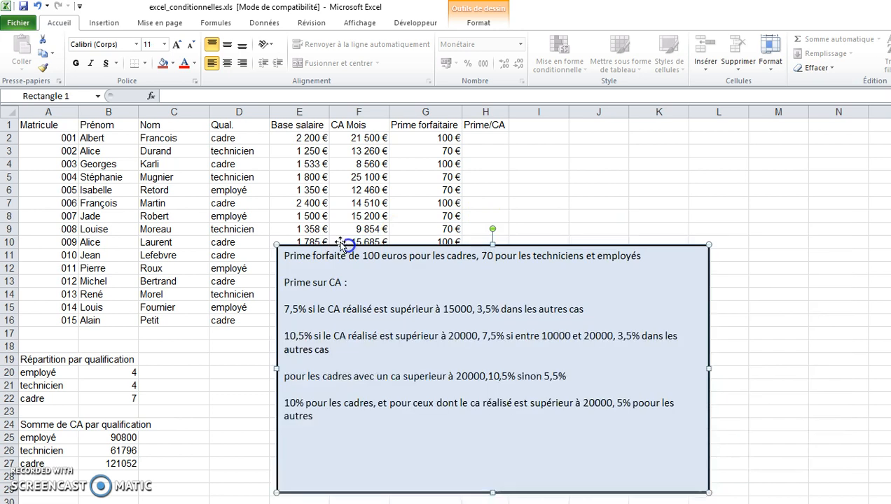
Start an SI formula in cell H2 with its opening parenthesis
left_click(487, 138)
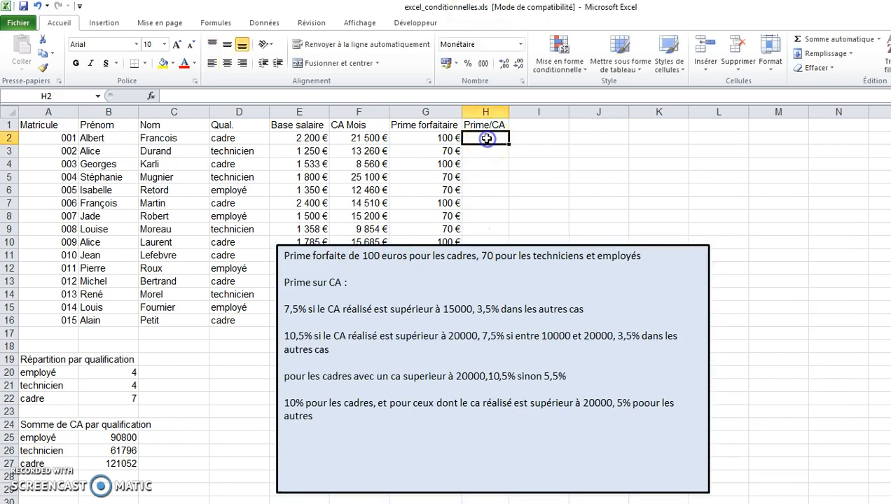
left_click(325, 96)
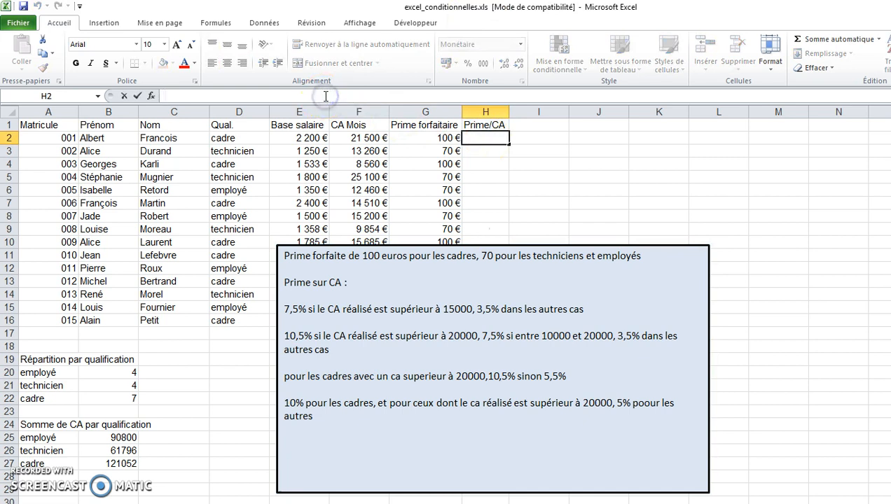
type("=si(")
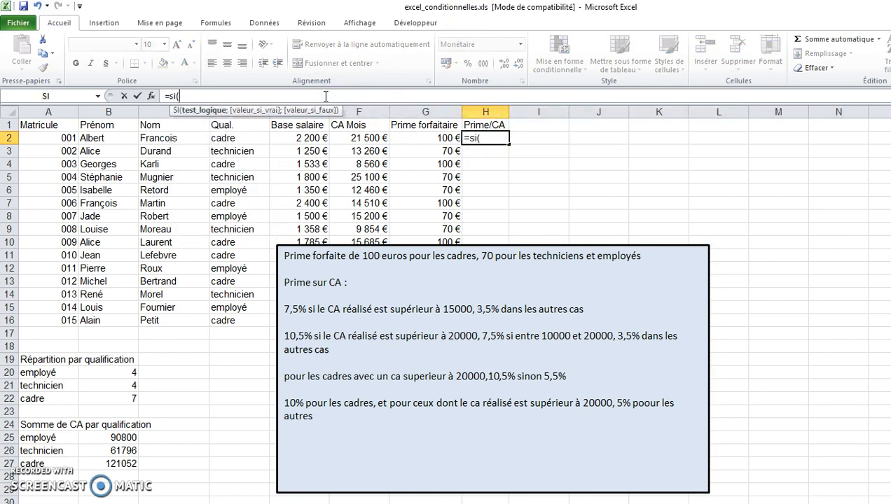
left_click(336, 348)
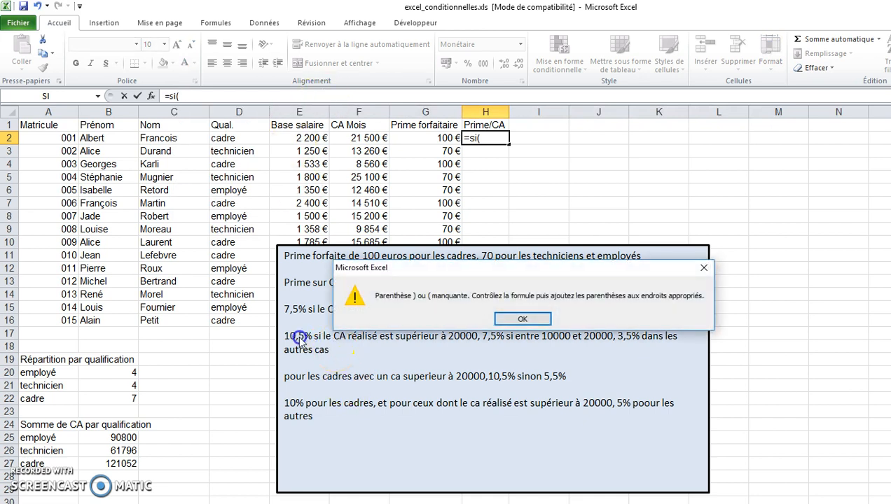
left_click(506, 313)
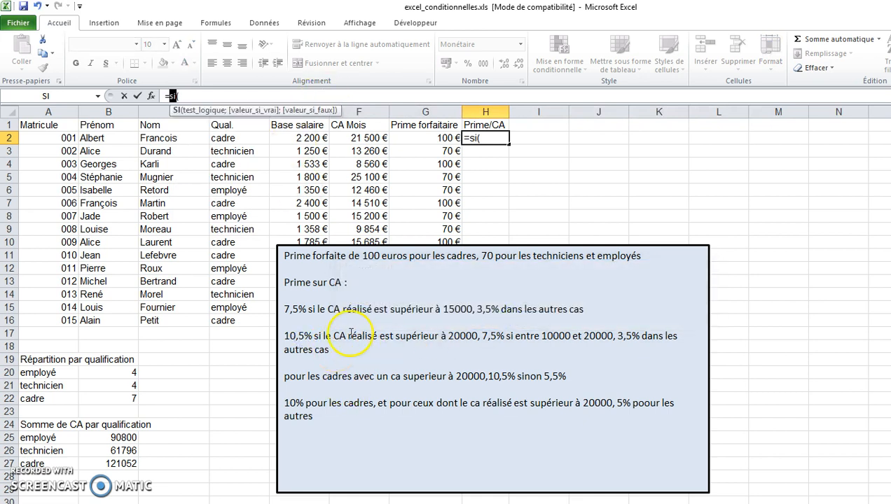
left_click(483, 138)
left_click(266, 97)
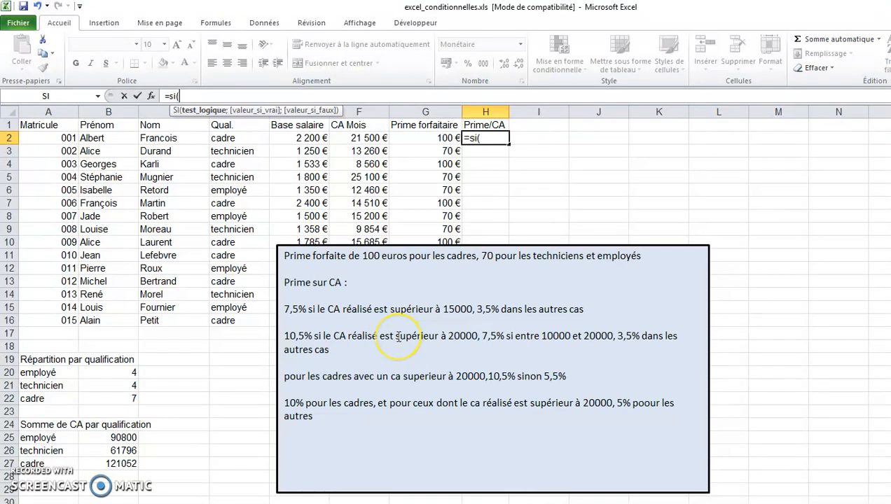
Add the condition F2>20000 and the true value 10,5%*F2 to the SI formula in H2
left_click(347, 139)
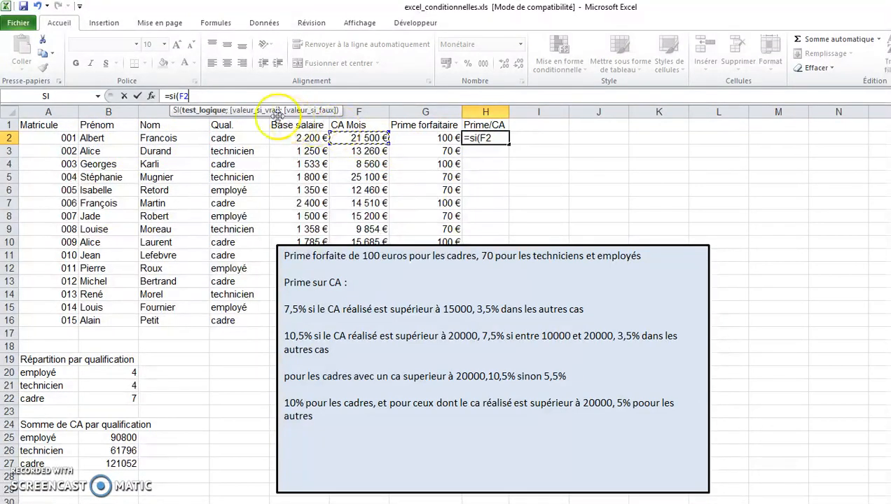
type("=si(F")
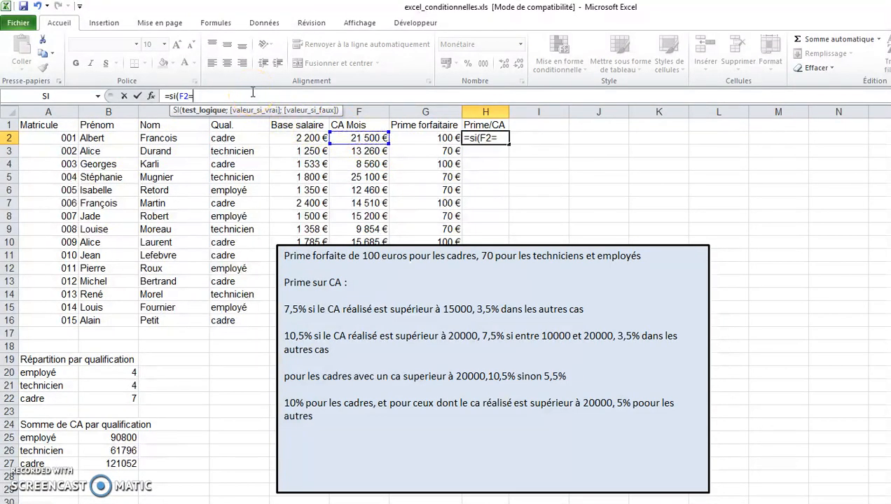
type("2>20000;10")
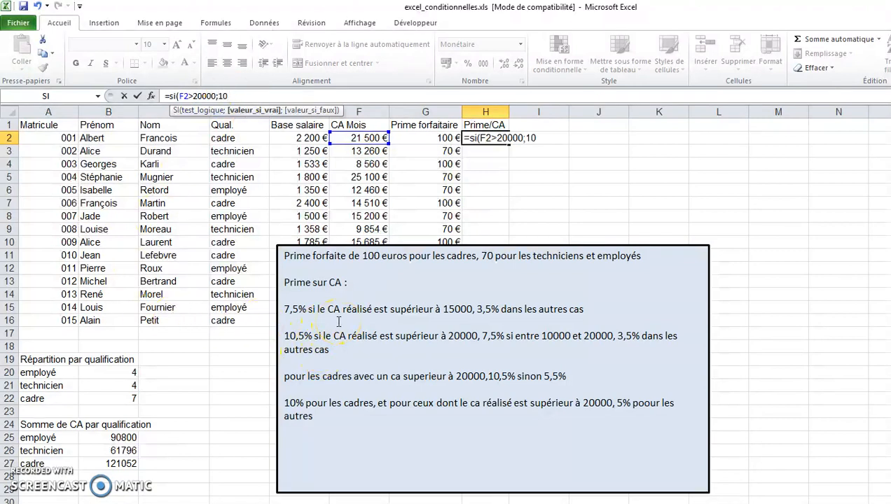
type("5%*")
left_click(375, 137)
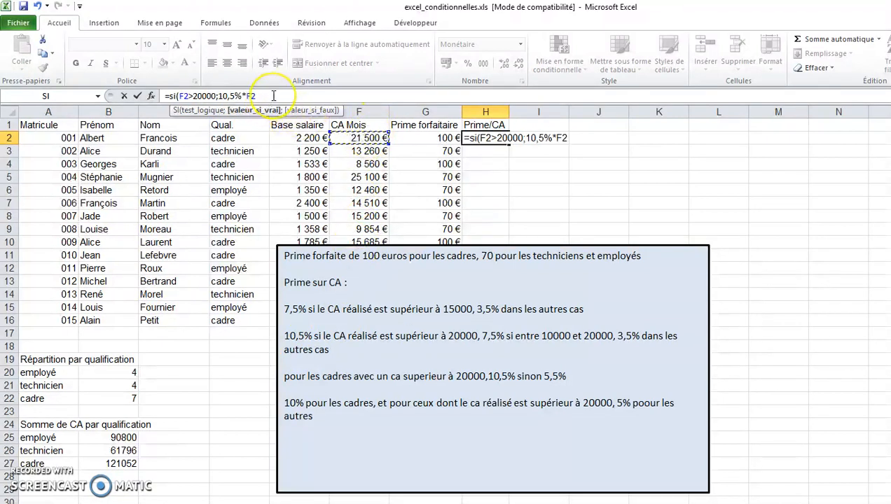
type(";")
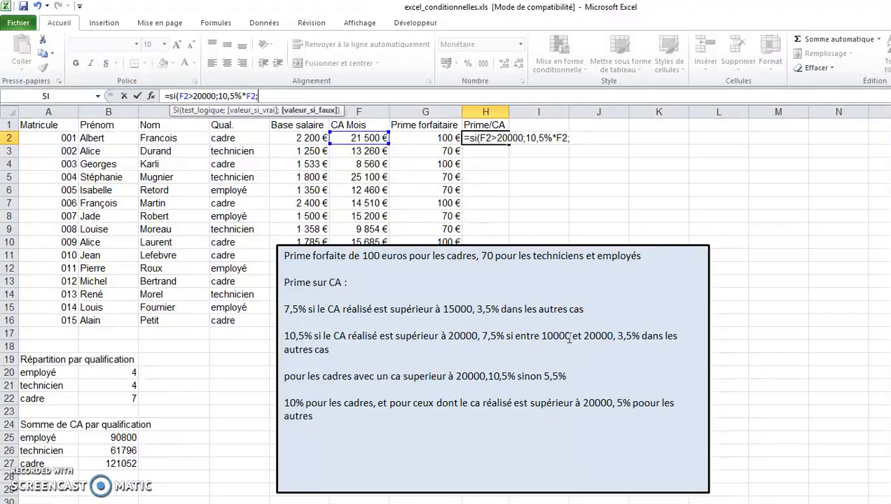
Nest a second SI as the false value, with the condition F2>10000
left_click(215, 95)
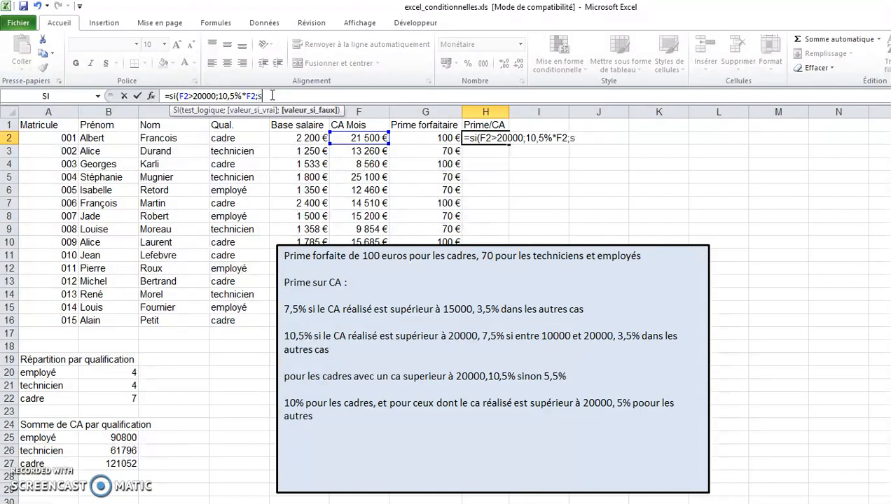
type("si")
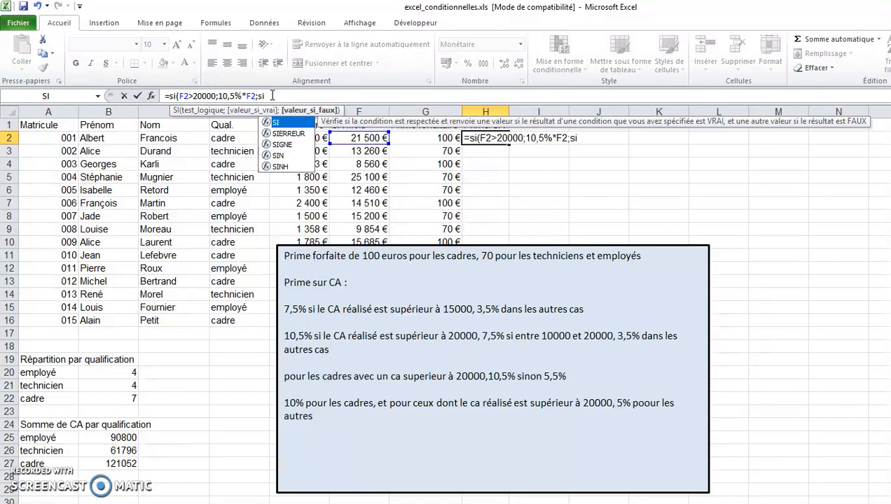
type("(")
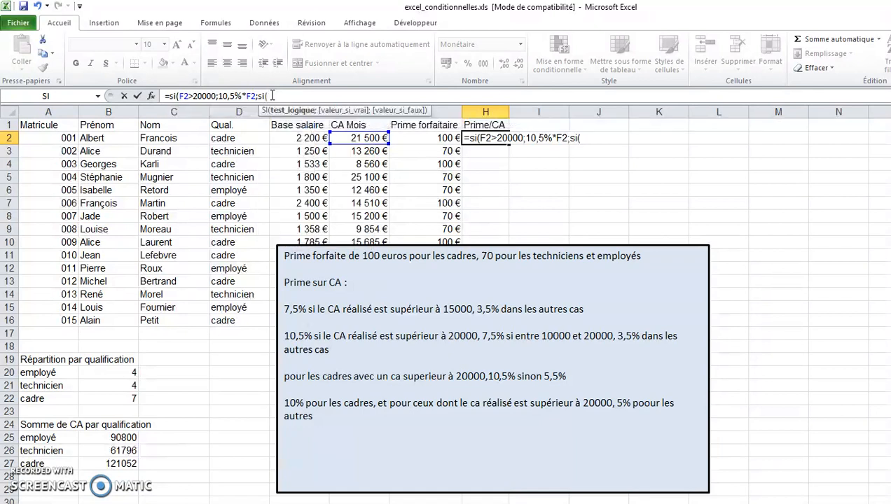
left_click(270, 96)
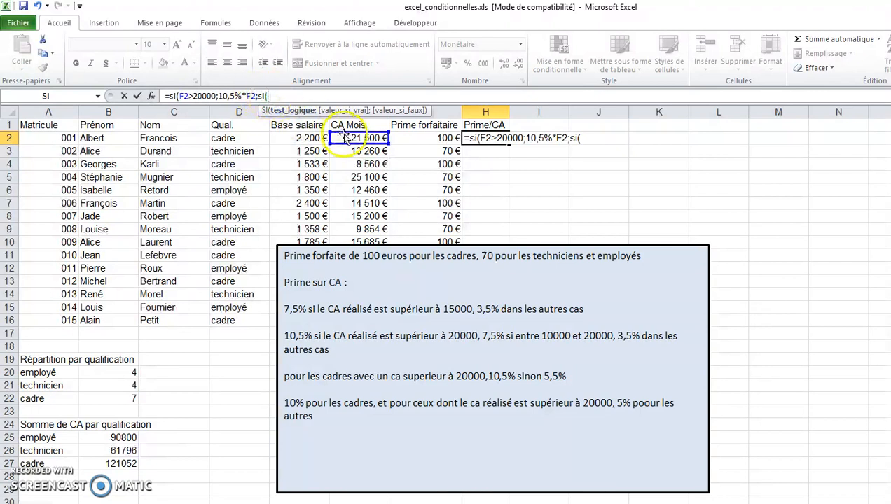
left_click(346, 138)
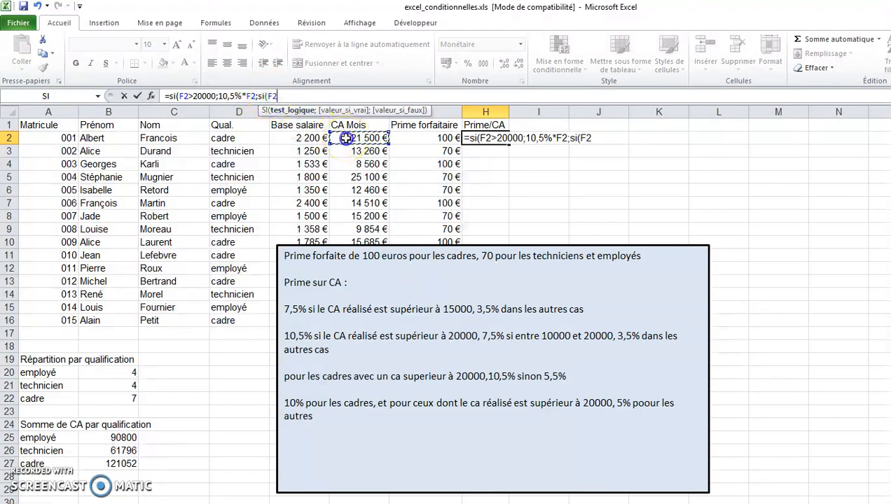
type(">10000")
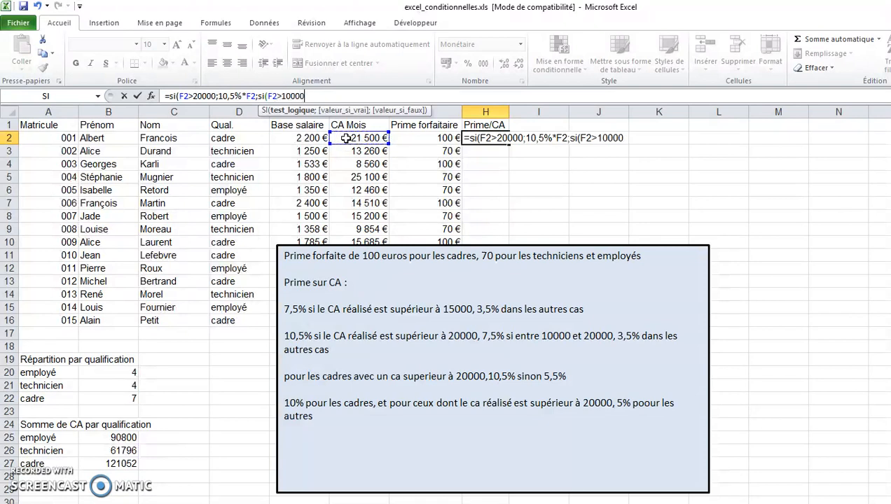
type(";")
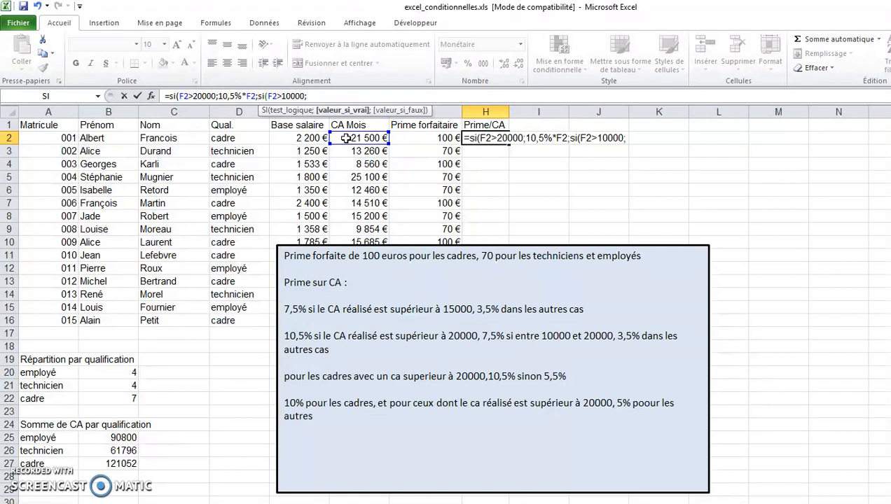
Give the nested SI the true value 7,5%*F2 and the false value 3,5%*F2, and close both functions
type("7,5%*")
left_click(350, 138)
type(";")
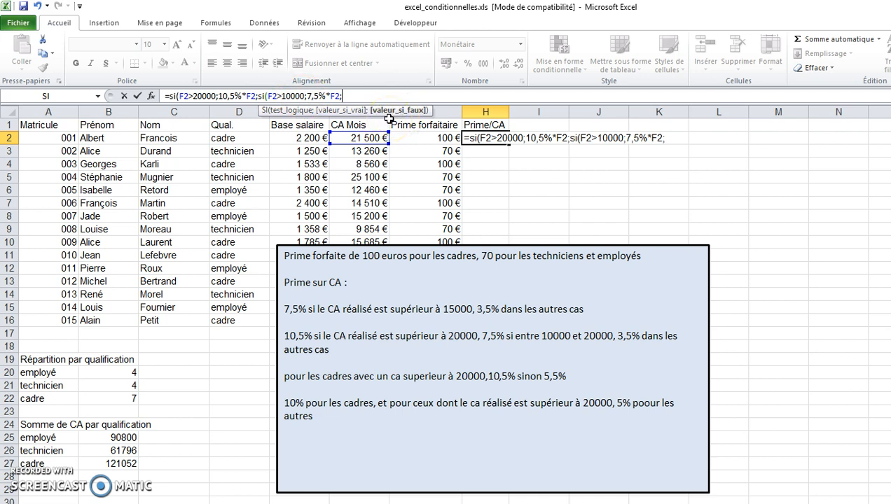
type("3,5%*")
left_click(377, 139)
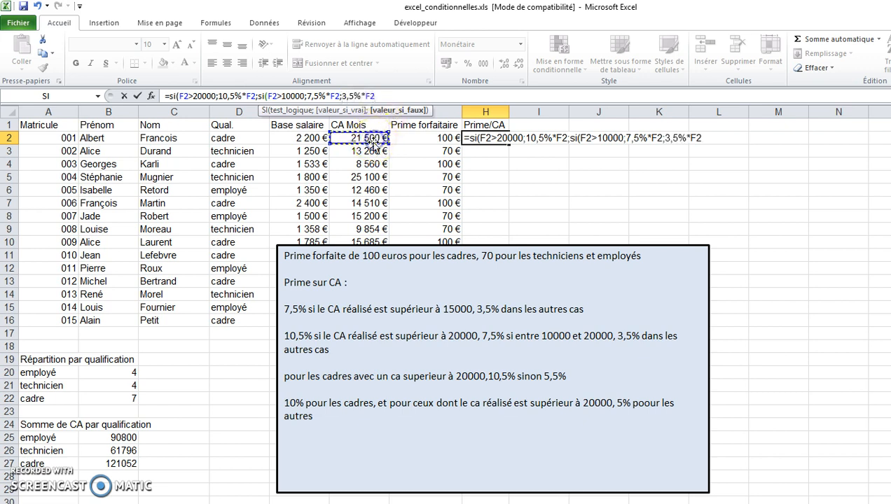
type(")")
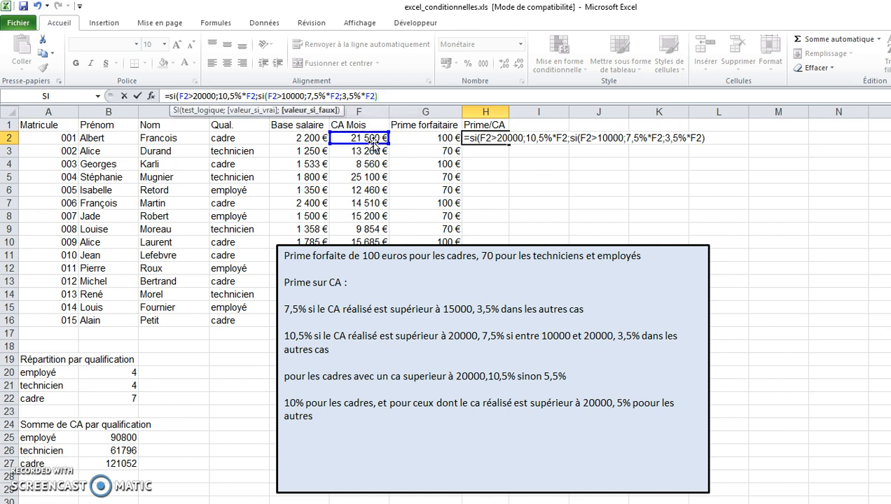
type(")")
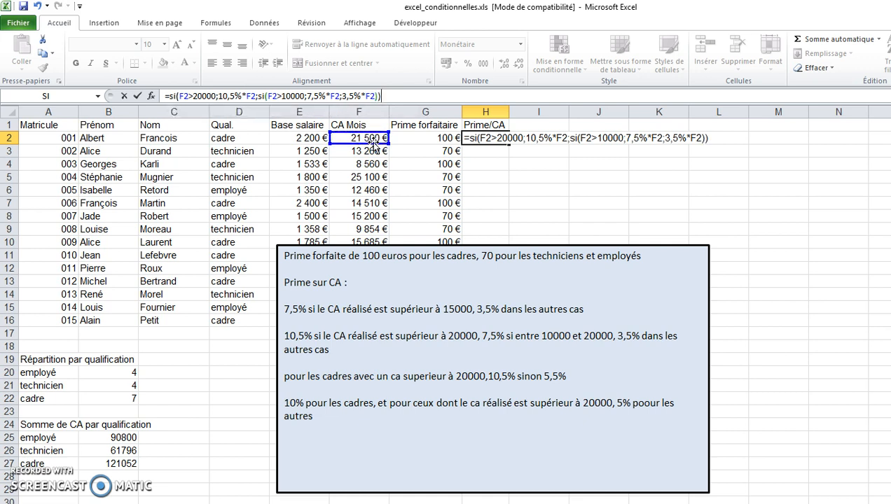
Validate the nested SI formula in H2 and copy its text, leaving the cell's formula as it is
left_click(388, 96)
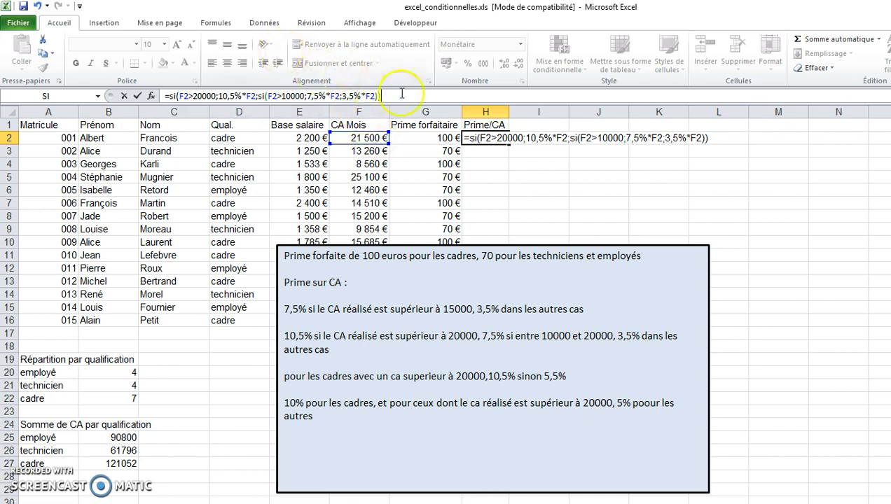
key("Return")
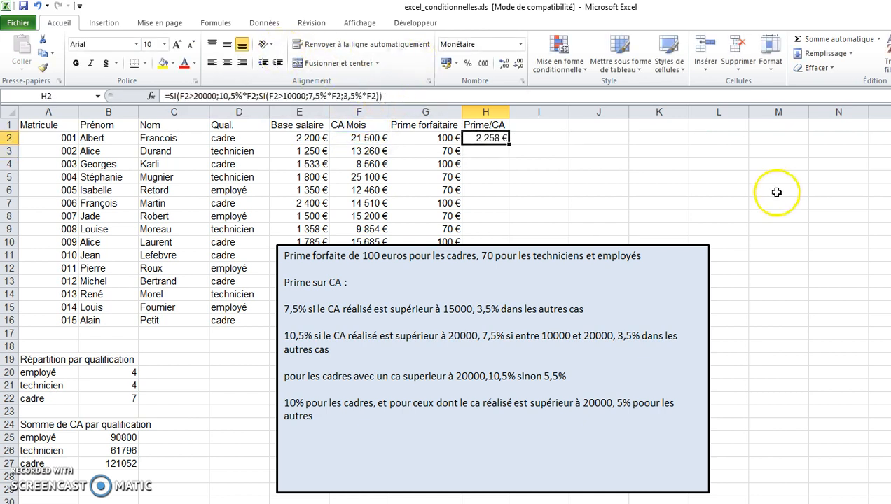
left_click_drag(167, 96, 427, 103)
key("ctrl+c")
key("Escape")
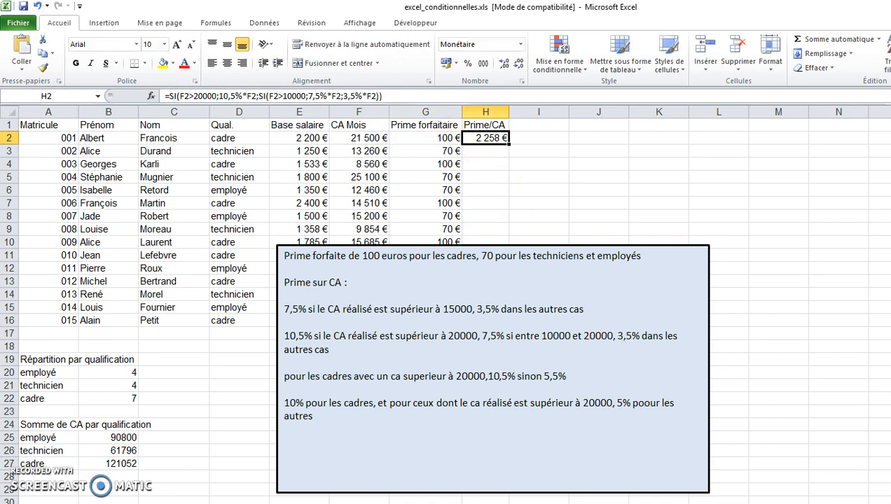
Move the bonus rules text box clear of the table and fill the H2 formula down to H16
left_click_drag(540, 245, 884, 242)
left_click(492, 142)
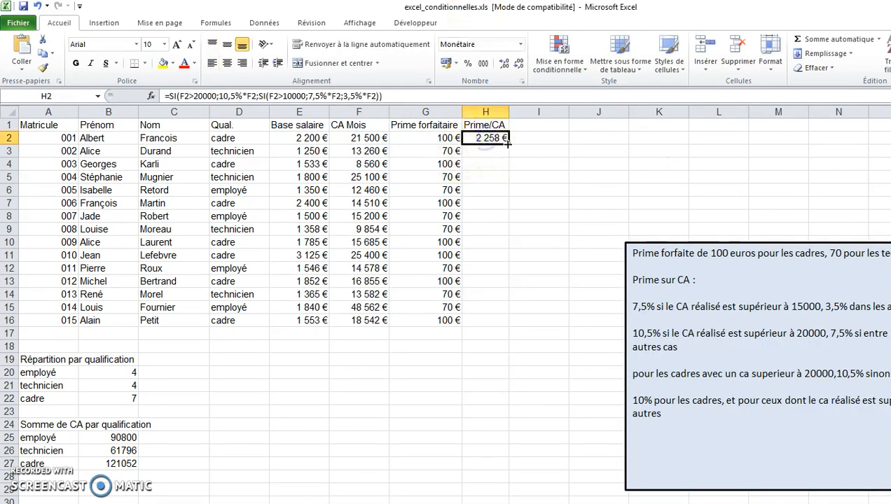
double_click(509, 145)
Move the "structure conditionnelle" text box up over the lower part of the table, around rows 16 to 24
left_click(582, 497)
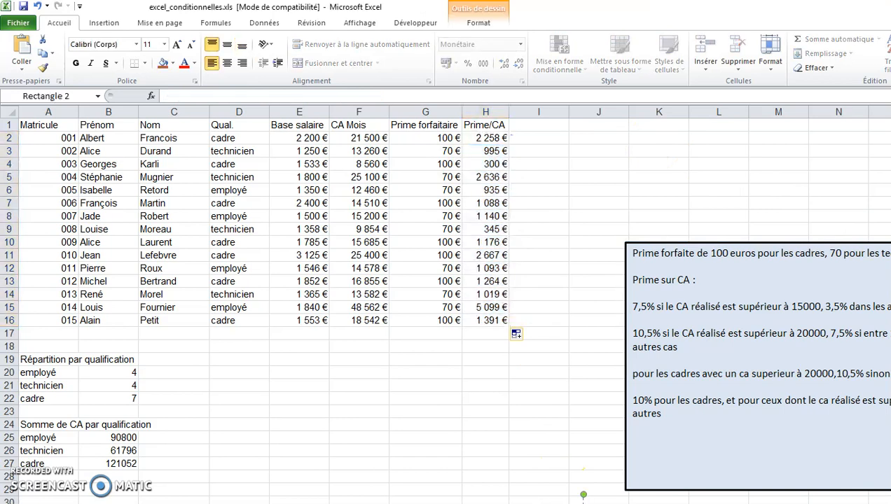
left_click_drag(578, 460, 560, 256)
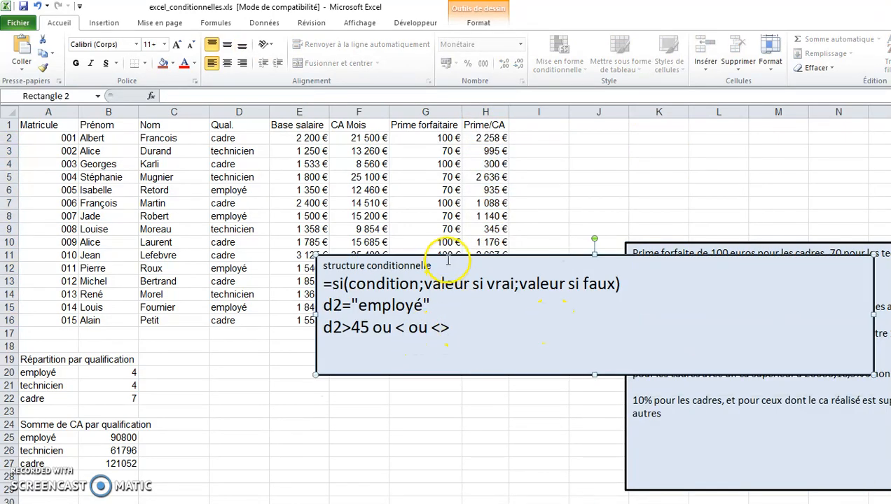
left_click_drag(448, 257, 435, 314)
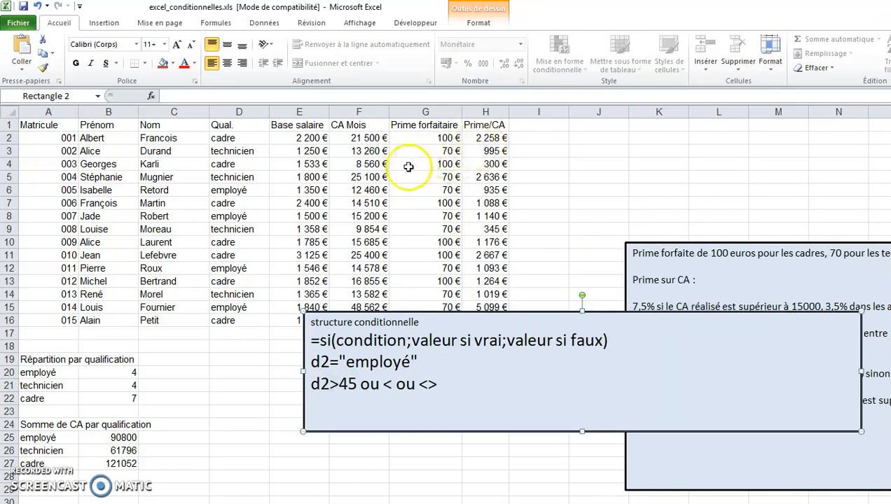
Replace the syntax notes under "structure conditionnelle" with the copied SI formula, and put an equals sign in front of it
left_click(486, 141)
left_click_drag(456, 395, 310, 338)
key("ctrl+v")
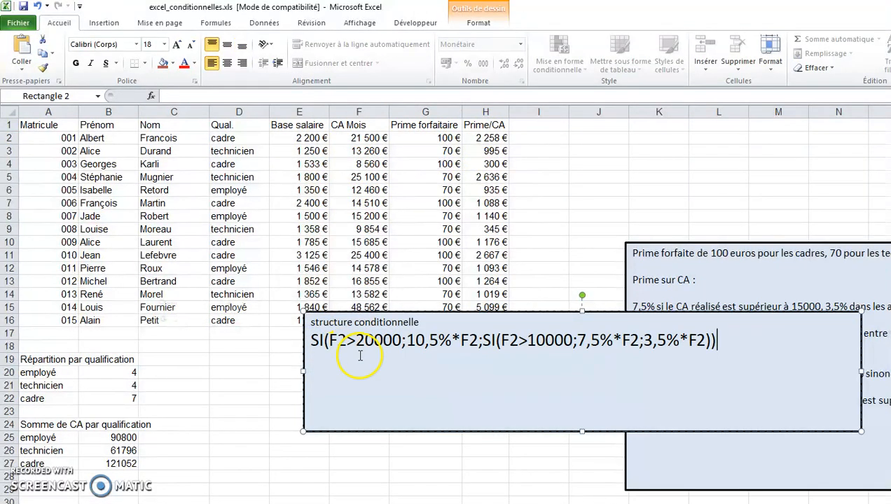
left_click(419, 340)
key("Home")
type("=")
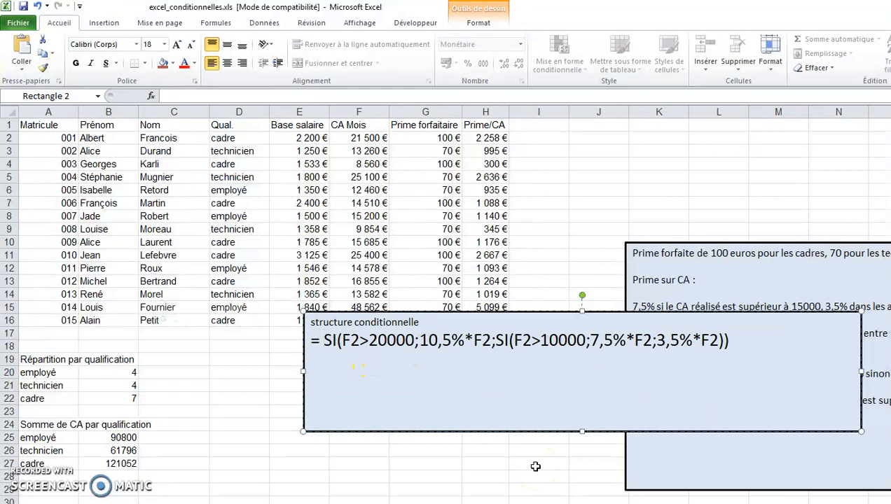
Try to break the formula in the text box onto a new line before the semicolon following F2>20000
key("Right")
key("Right")
key("Right")
key("Right")
key("Left")
key("Right")
key("Right")
key("Right")
key("Right")
key("Right")
key("Right")
key("Left")
key("Left")
key("Left")
key("Left")
key("Left")
key("Left")
key("Left")
key("Left")
key("Left")
key("Left")
key("Return")
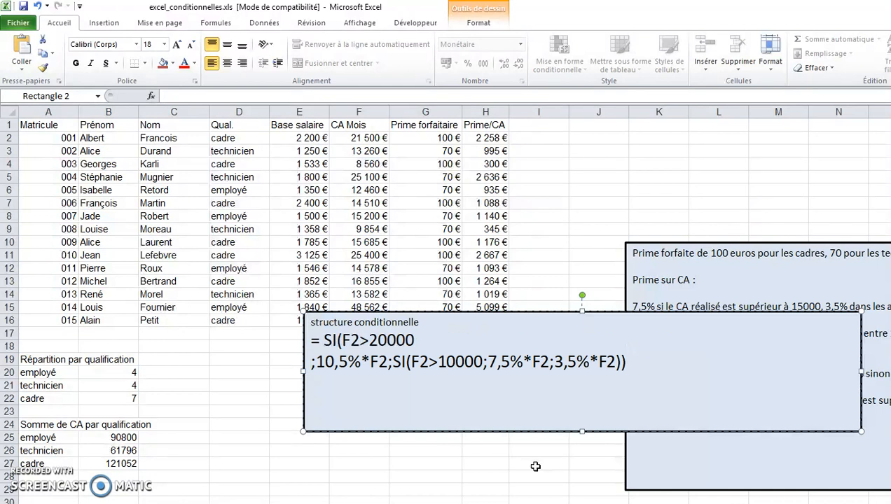
Remove that line break and restore the semicolon after F2>20000 so the formula is back on one line
key("Tab")
key("Right")
key("Right")
key("Right")
key("Right")
key("Right")
key("Up")
key("Delete")
key("Delete")
key("Delete")
type(";")
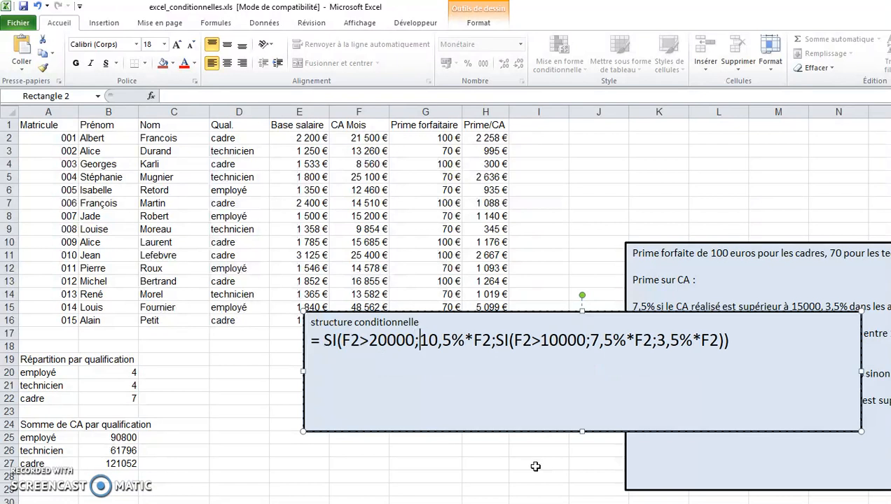
Break the formula after F2>20000; and after 10,5%*F2; placing the true value and the nested SI on separate indented lines
key("Return")
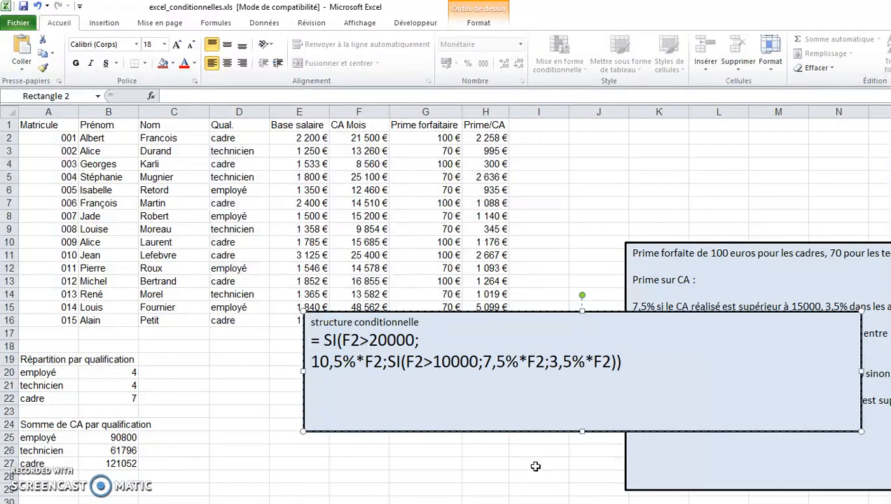
key("Tab")
key("Right")
key("Right")
key("Right")
key("Right")
key("Right")
key("Right")
key("Right")
key("Right")
key("Right")
key("Return")
key("Tab")
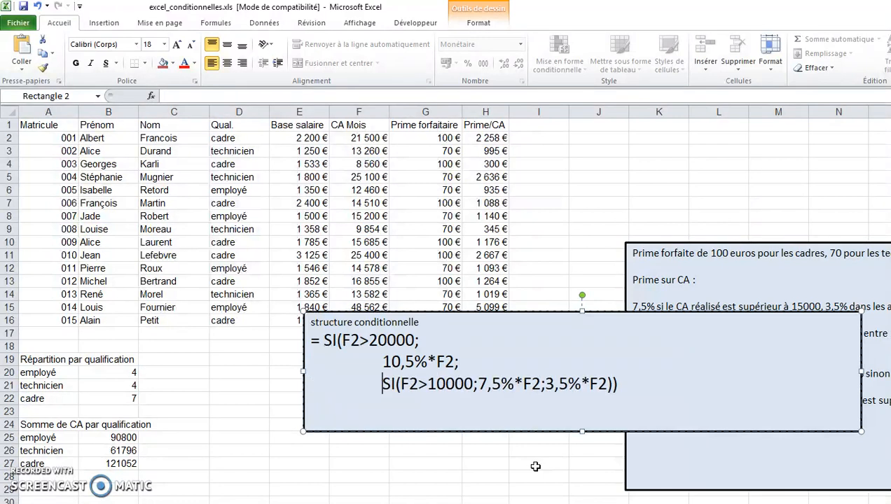
Put the outer SI's closing parenthesis on its own indented line below the nested SI
left_click(609, 384)
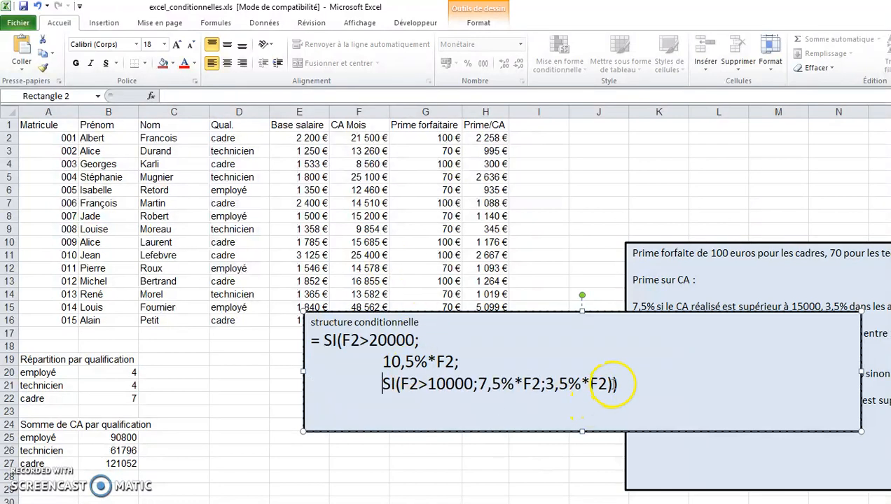
key("Return")
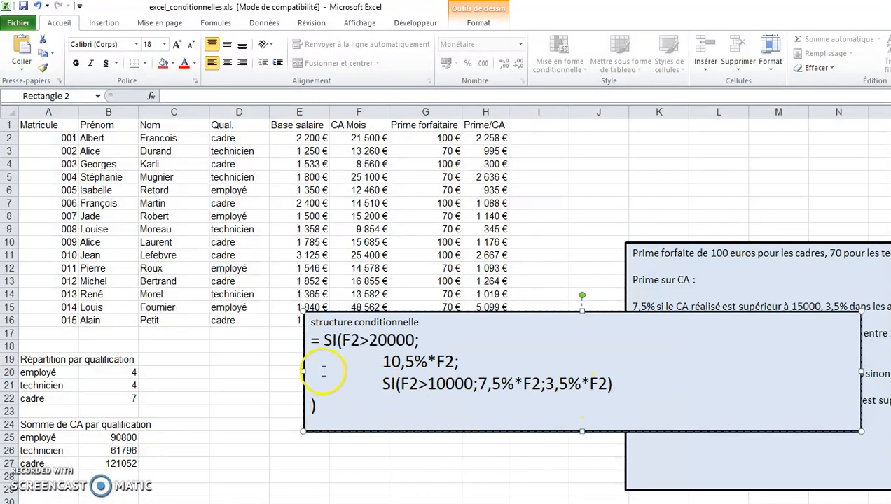
key("Tab")
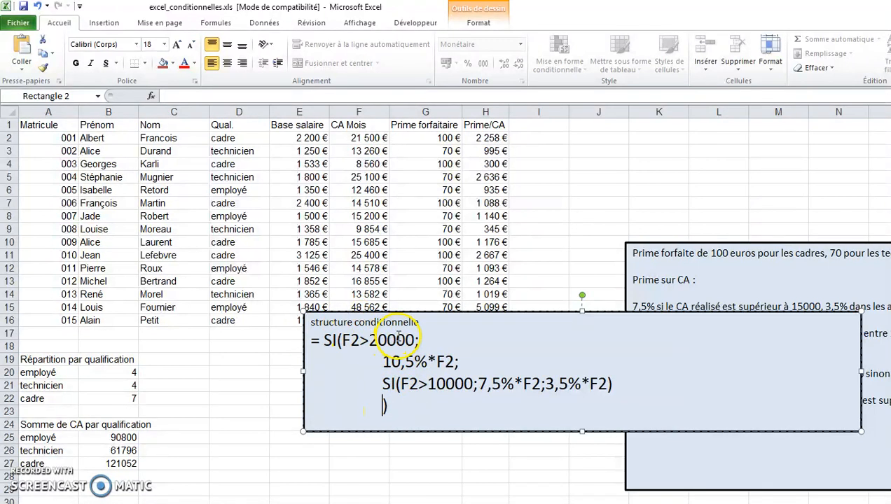
Examine the parts of the laid-out formula: the F2>20000 condition, the 10,5%*F2 value and the nested SI with its arguments
left_click_drag(383, 362, 460, 361)
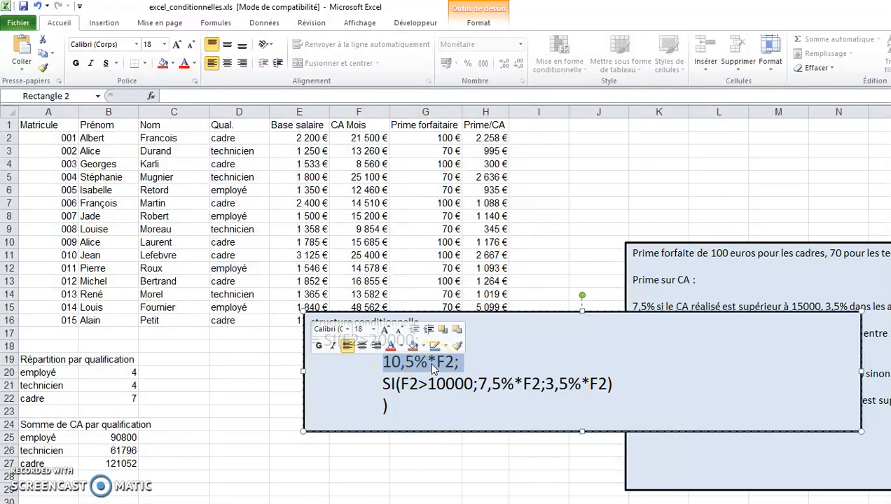
left_click(385, 384)
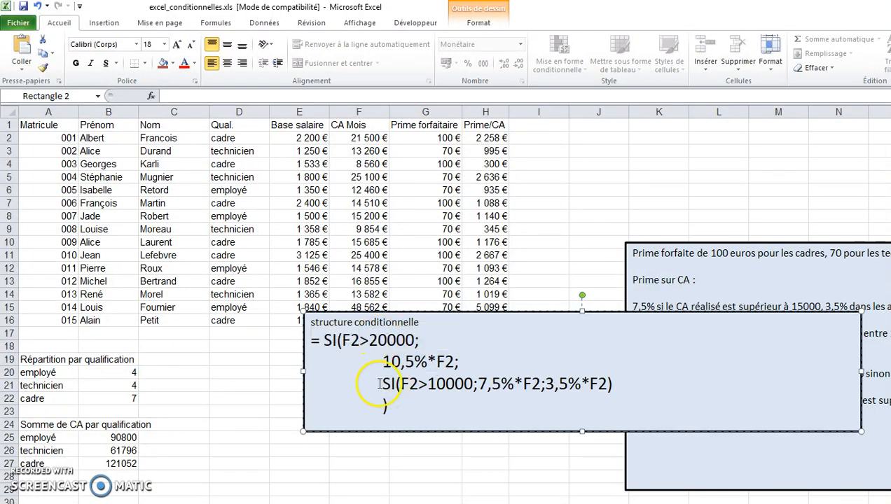
left_click(384, 384)
left_click_drag(382, 384, 468, 385)
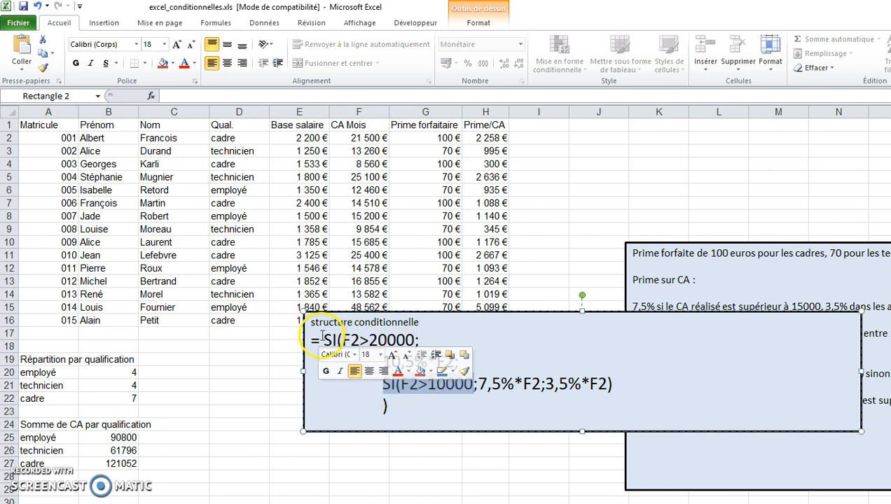
left_click_drag(383, 384, 615, 384)
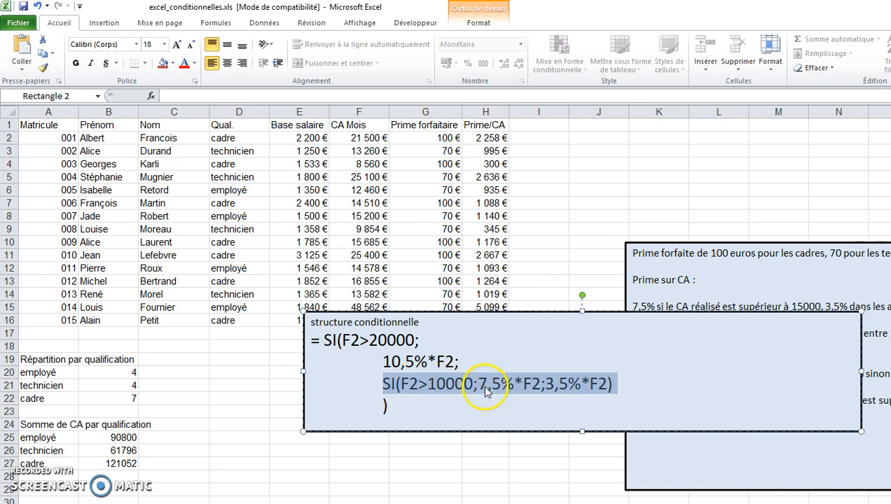
left_click(482, 389)
left_click_drag(482, 383, 536, 386)
left_click(533, 387)
left_click(599, 384)
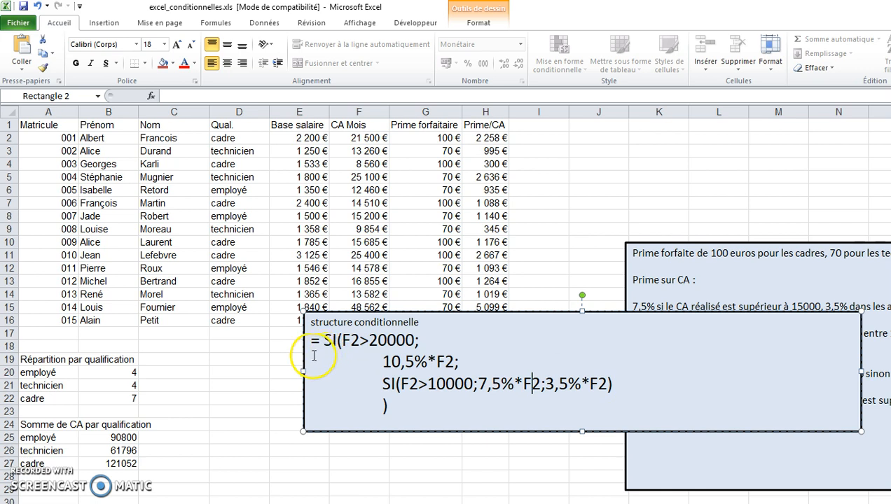
left_click_drag(346, 336, 438, 348)
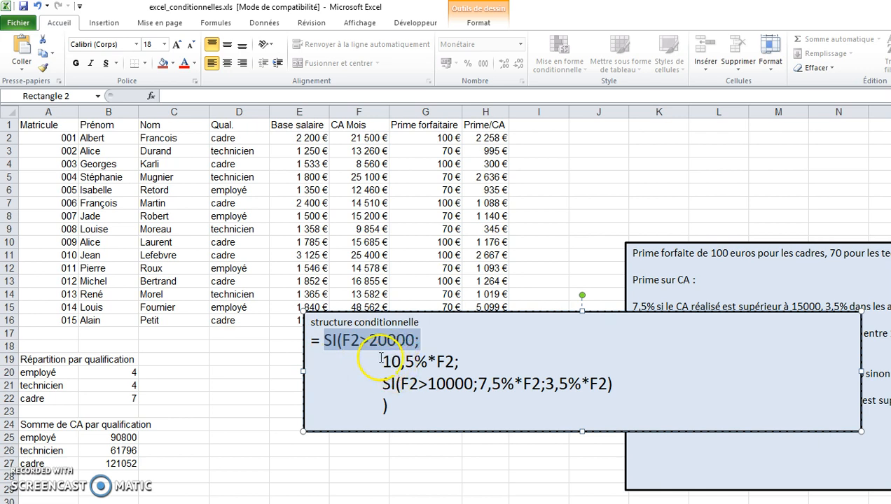
left_click_drag(384, 383, 619, 386)
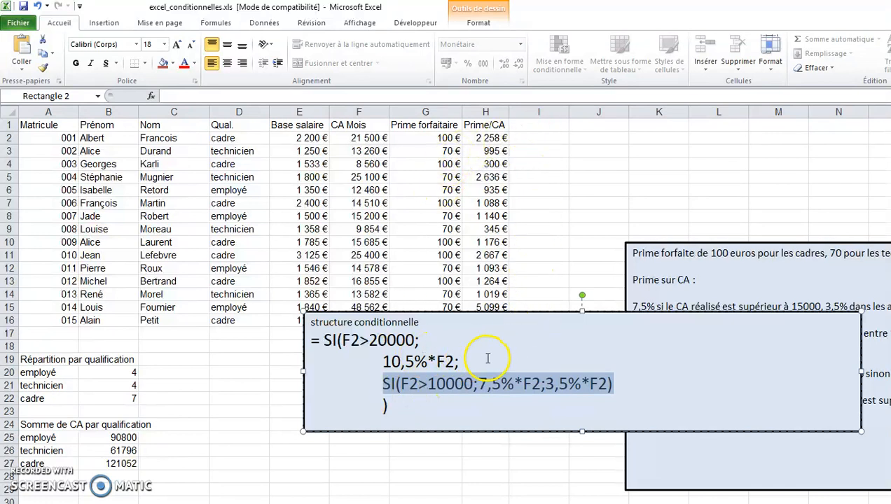
left_click(422, 343)
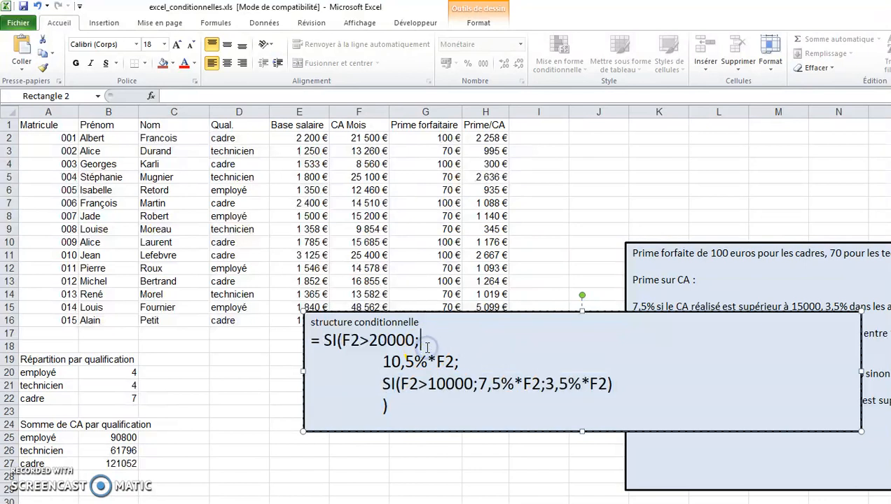
Add the generic syntax line "=si (condition;valeur si vrai; valeur si faut)" in large text below the laid-out formula
left_click(419, 418)
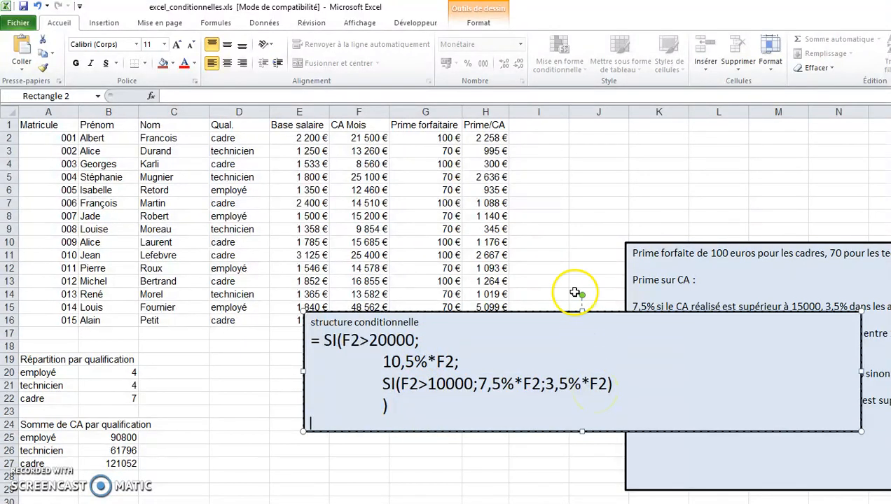
type("=si (co")
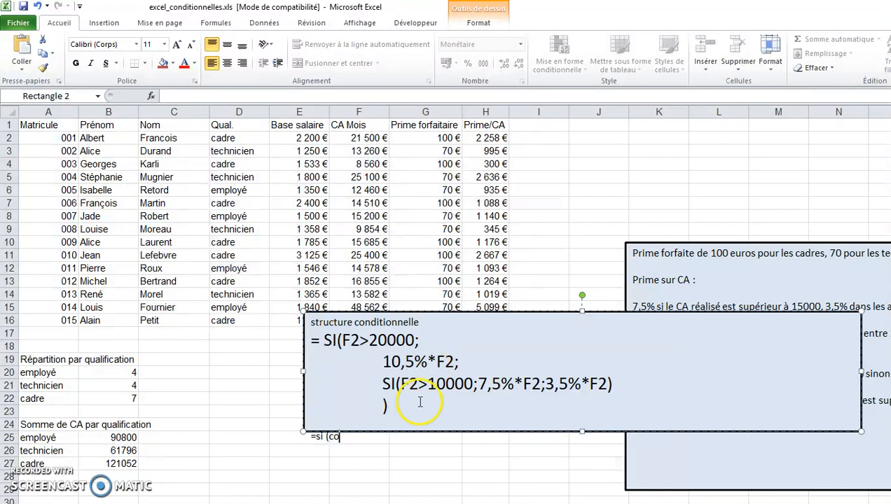
left_click(419, 407)
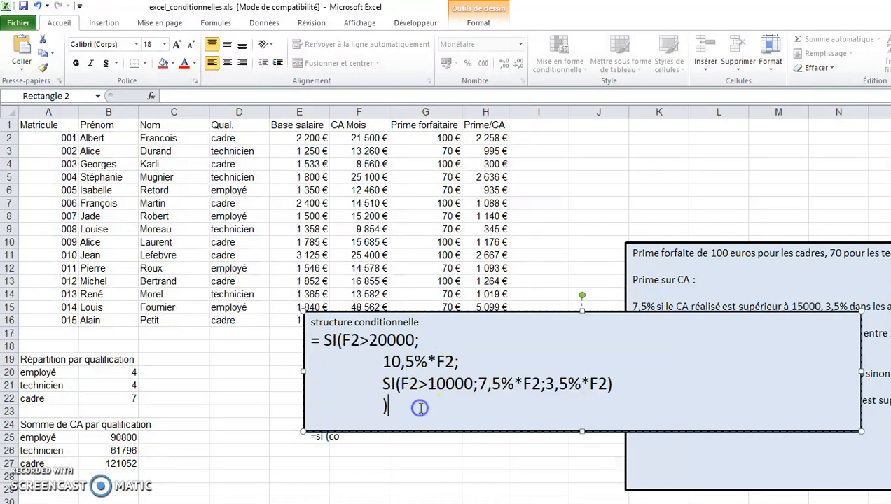
key("Return")
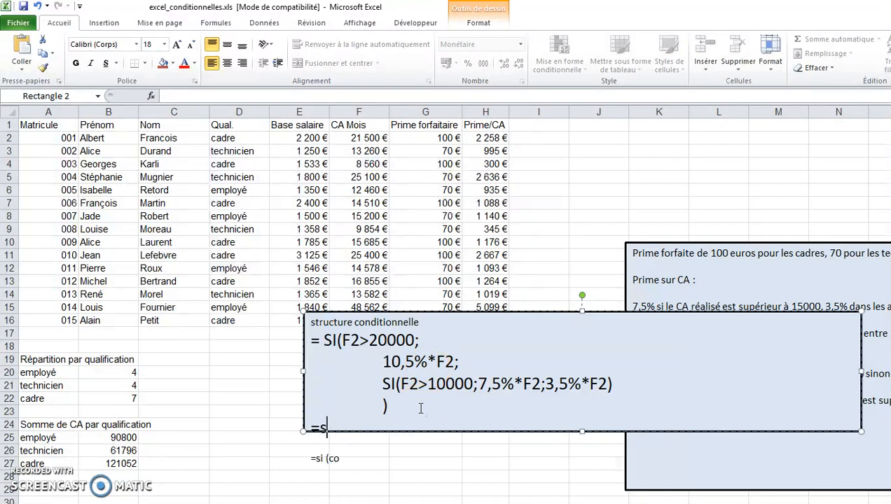
type("=si (condition")
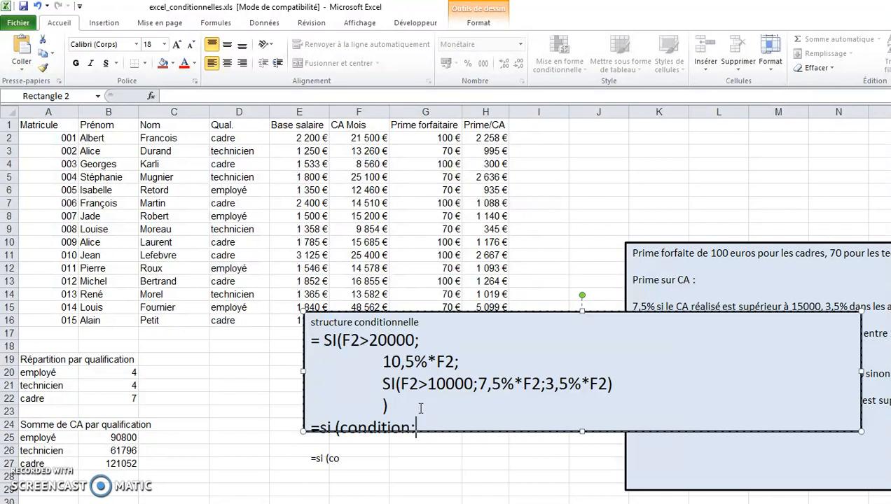
type(";valeru")
key("BackSpace")
key("BackSpace")
type("ur si vrai; valeur si faut)")
key("Return")
key("Return")
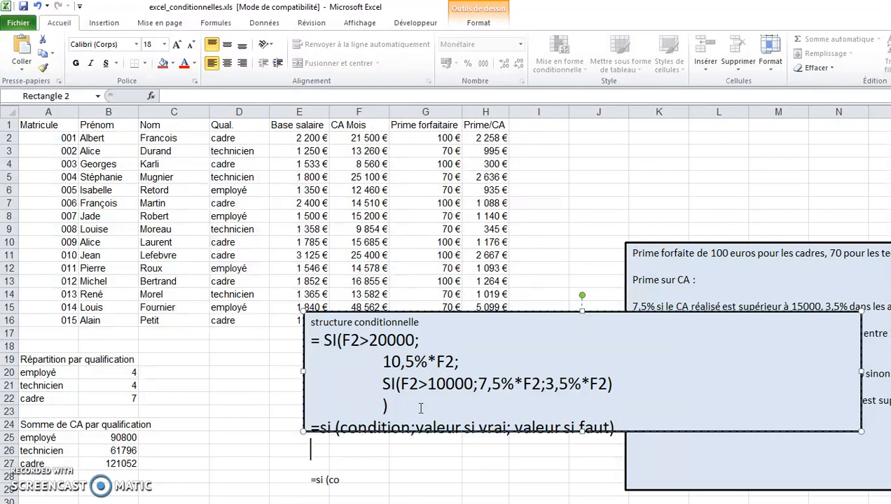
Correct "faut" to "faux" in the syntax line and extend the text box downward to fit all its text
left_click(609, 427)
key("BackSpace")
type("x")
left_click(666, 430)
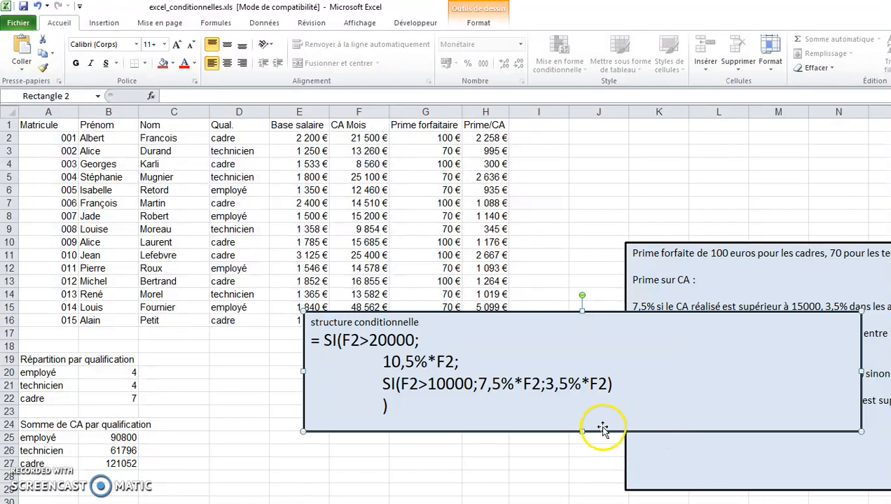
left_click_drag(583, 431, 553, 499)
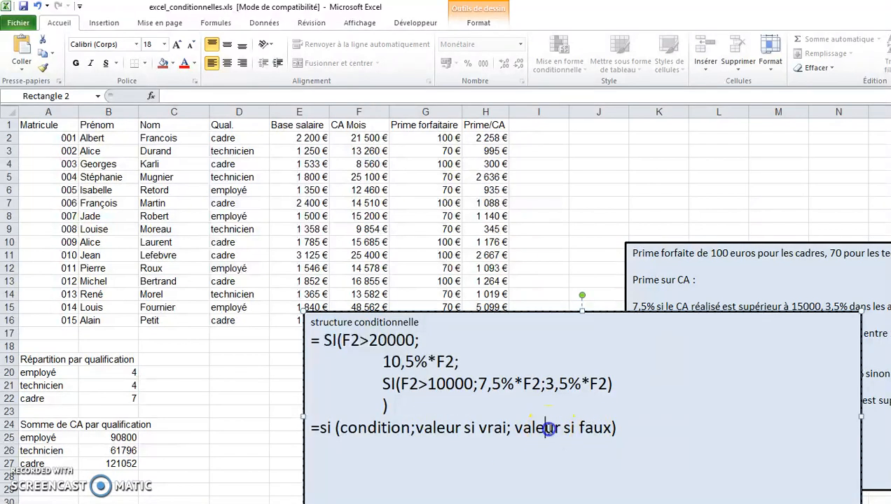
Examine the "valeur si faux" argument in the syntax line against the nested SI above it
left_click_drag(515, 428, 590, 430)
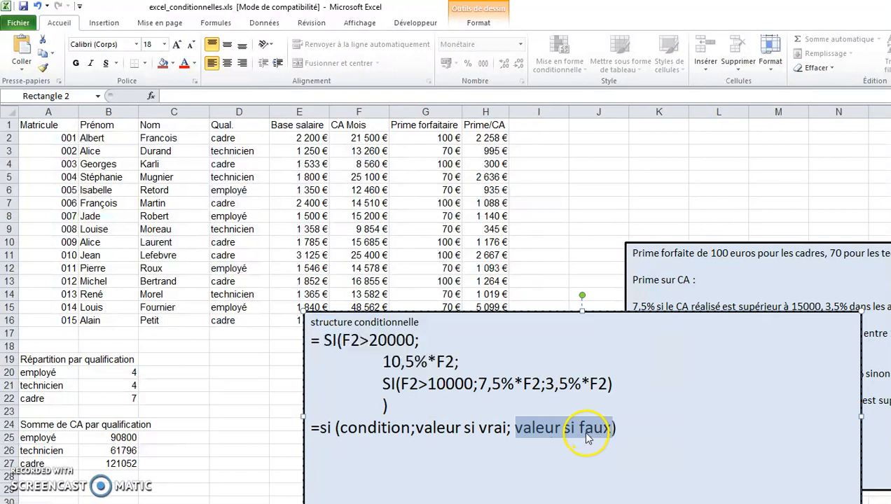
left_click(549, 446)
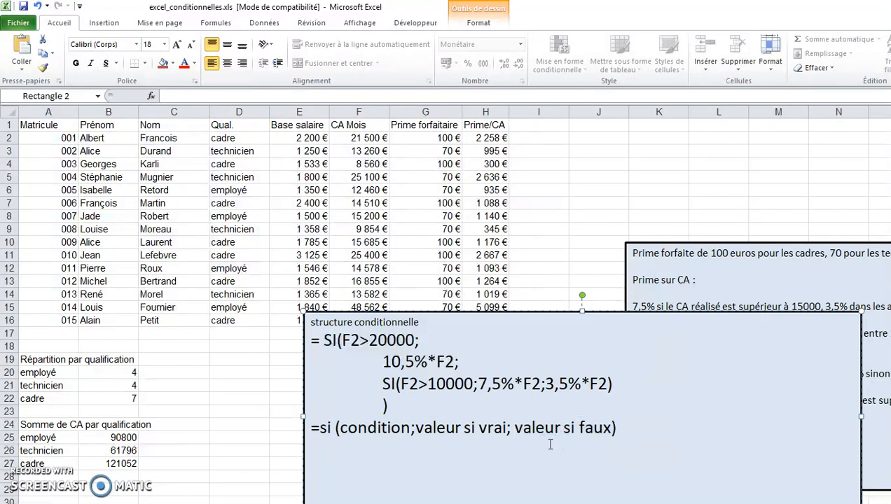
left_click(590, 434)
left_click(551, 434)
double_click(549, 430)
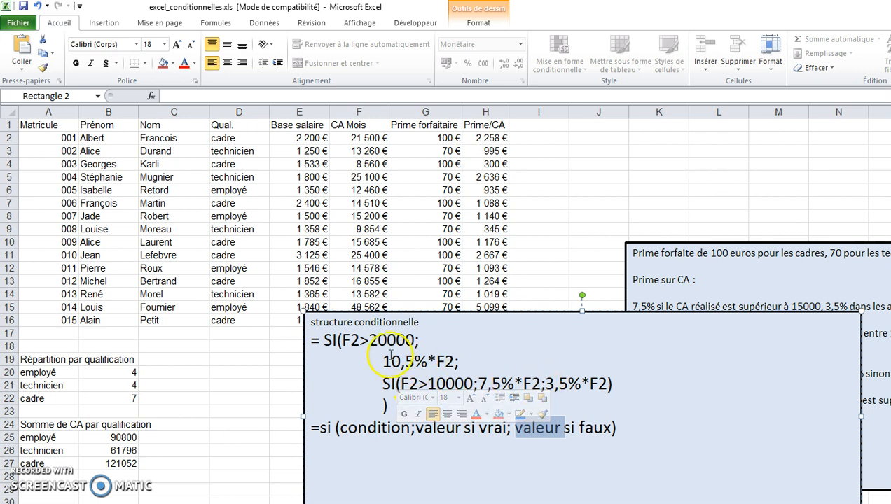
Move the structure text box down out of the way and bring the bonus rules box over beside the salary data
left_click(429, 436)
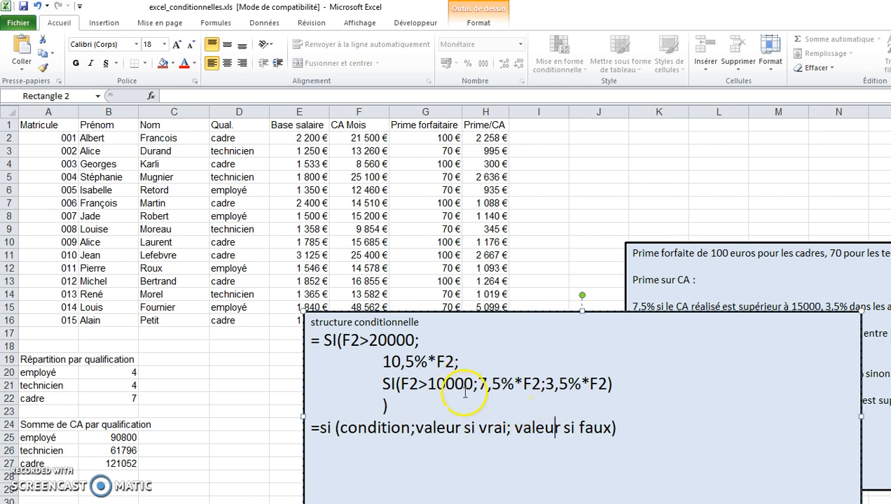
left_click(473, 315)
left_click_drag(473, 314, 460, 370)
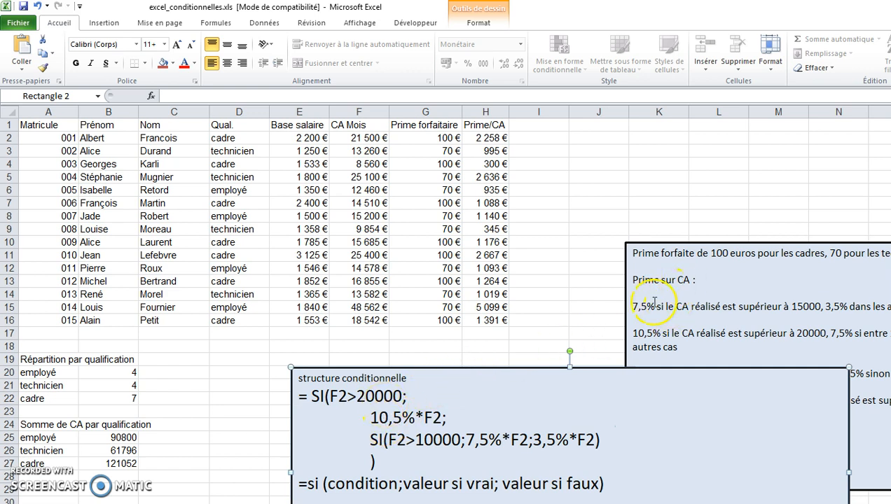
left_click_drag(589, 369, 564, 498)
left_click_drag(749, 243, 342, 254)
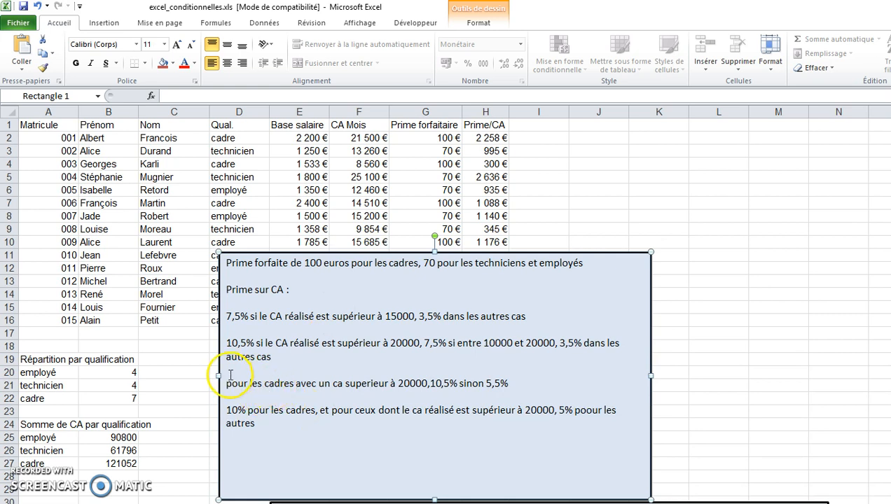
Enlarge the rule "pour les cadres avec un ca superieur à 20000,10,5% sinon 5,5%" to font size 18
left_click_drag(225, 385, 495, 411)
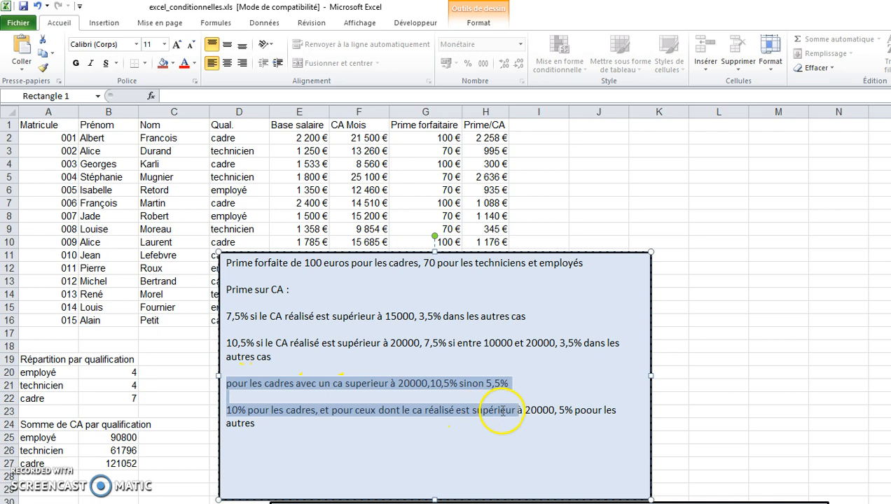
left_click(542, 378)
left_click_drag(541, 378, 231, 386)
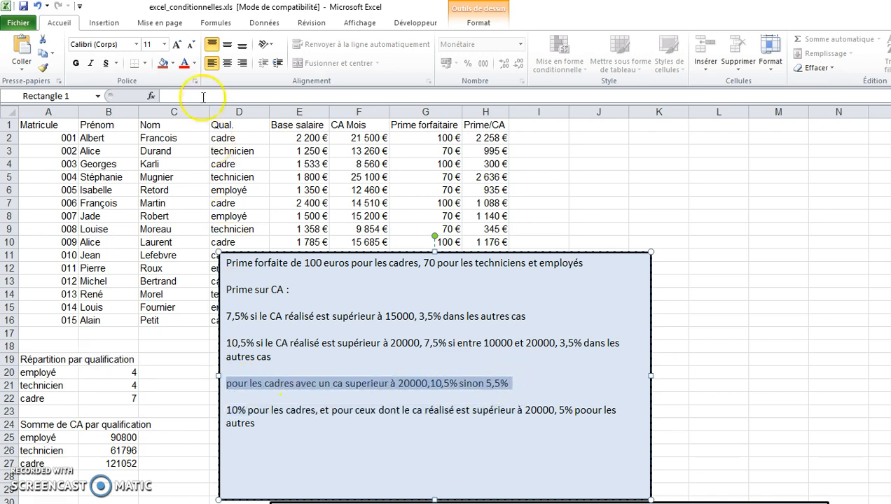
left_click(177, 45)
left_click(177, 45)
left_click(176, 45)
left_click(177, 44)
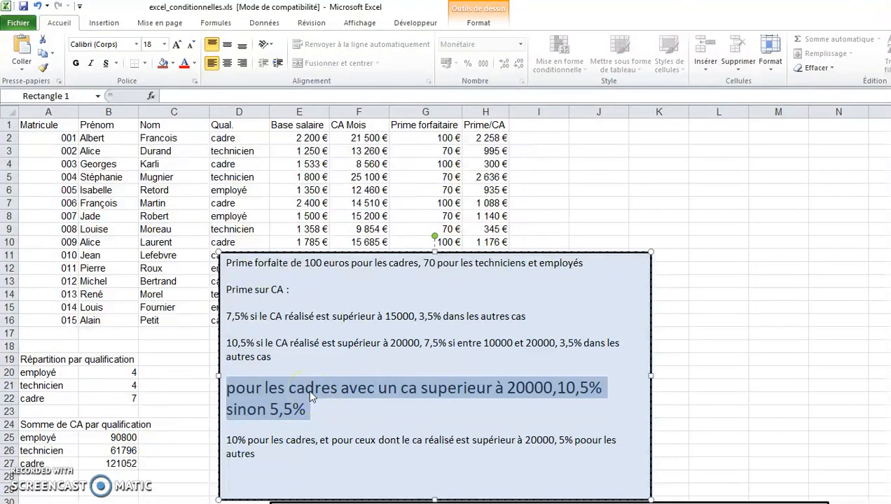
Clear the existing Prime/CA formulas from column H, starting at H2
left_click(489, 138)
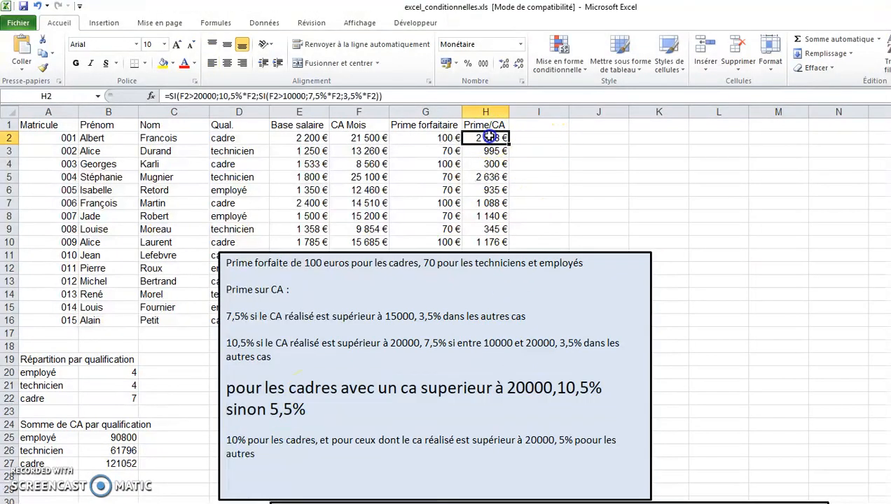
left_click_drag(489, 138, 498, 376)
key("Delete")
Start a SI formula in H2 with the combined condition ET(D2="cadre";F2>20000)
left_click(479, 142)
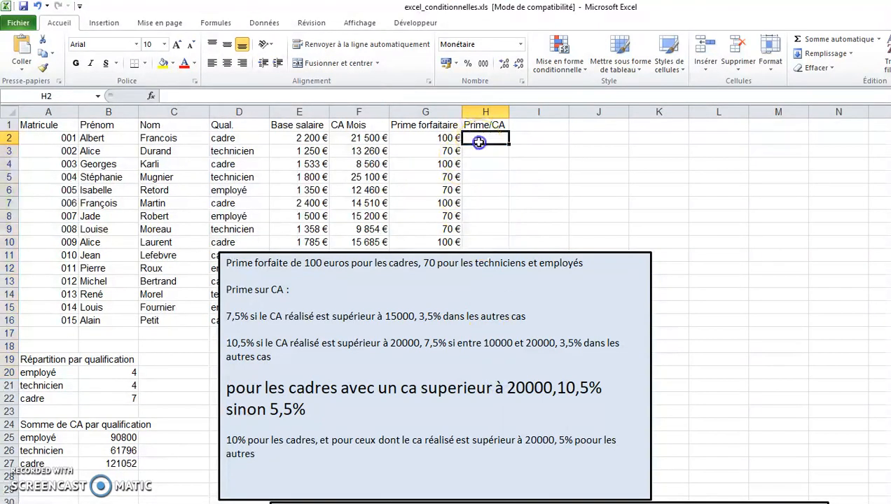
type("=si(")
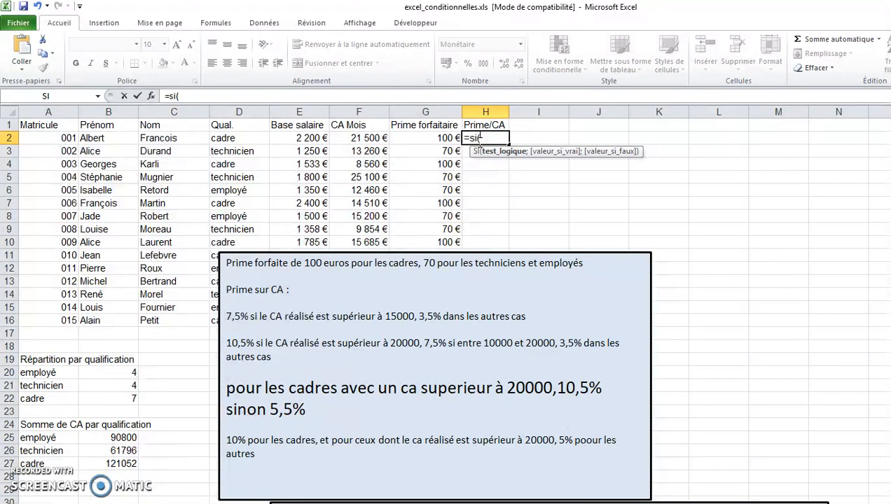
type("et")
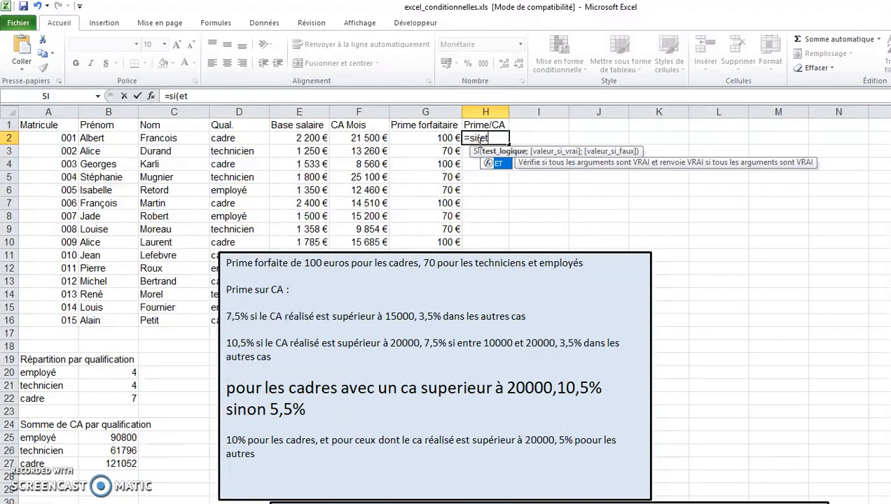
type("(")
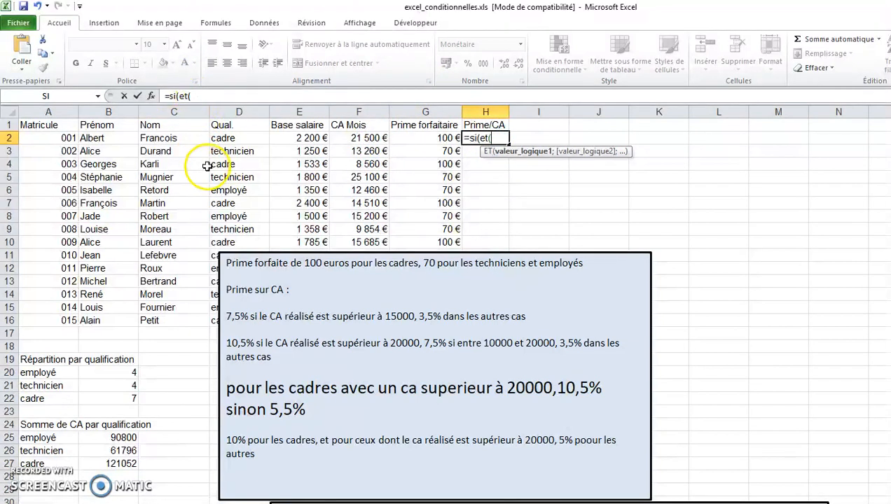
left_click(237, 140)
type("=\"cadre\";")
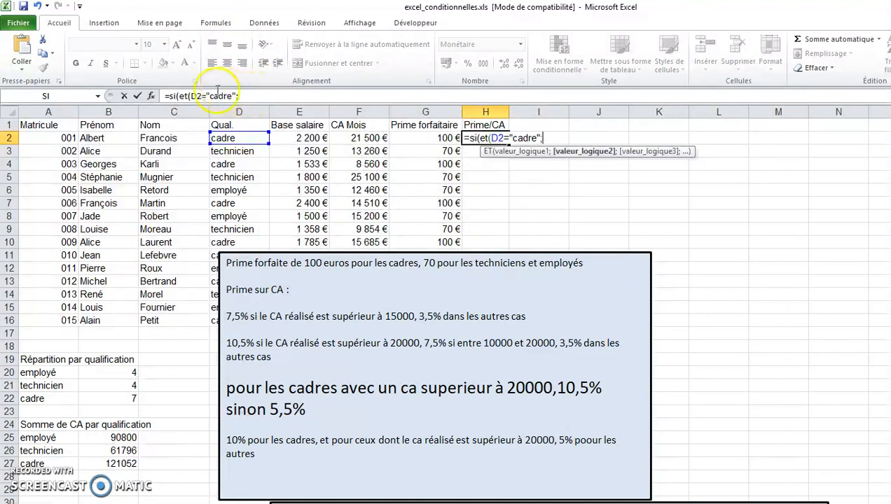
left_click(349, 138)
type(">2000")
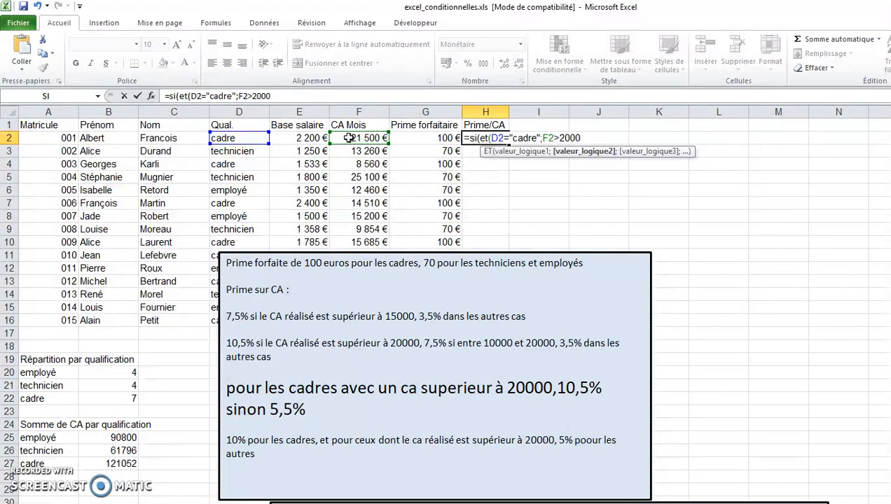
type("0)")
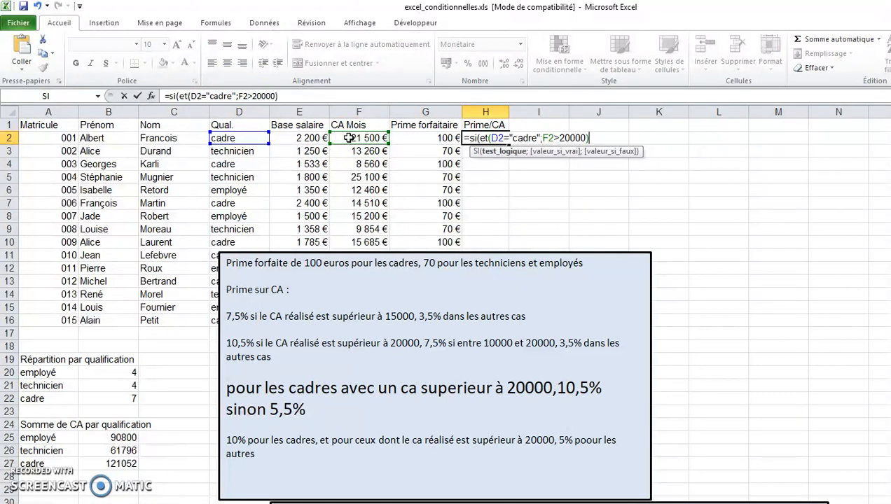
Complete the H2 formula with 10,5%*F2 if true and 5,5%*F2 otherwise, and fill it down to row 16
type(";10,5%*")
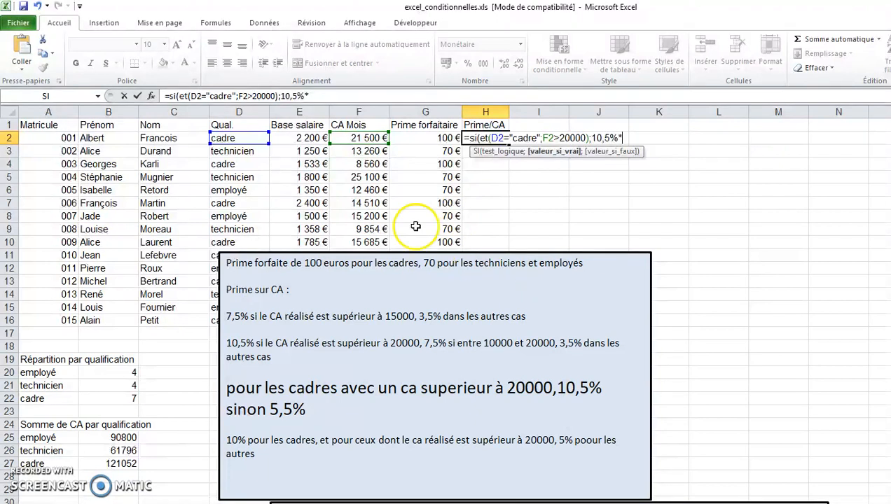
left_click(356, 138)
type(";")
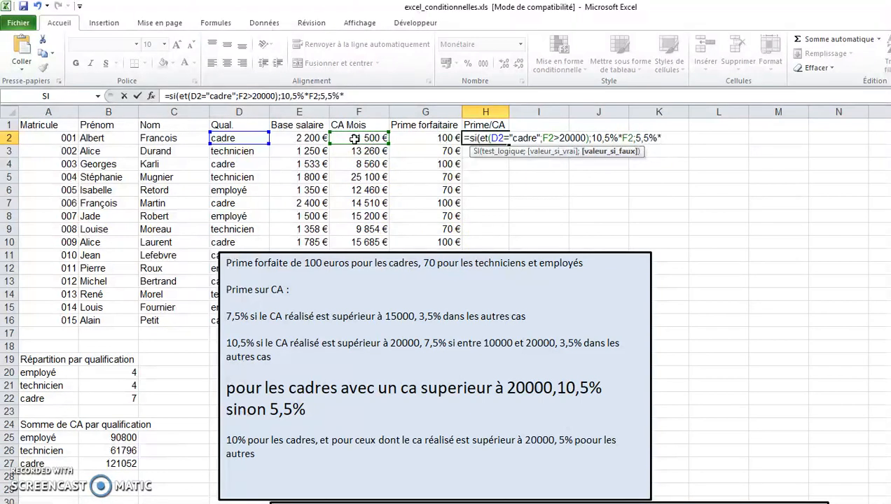
type("5,5%*")
left_click(355, 138)
type(")")
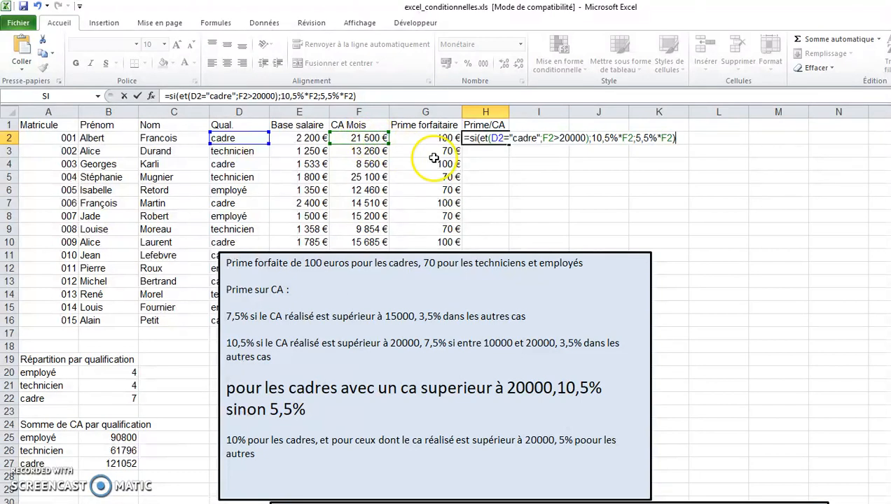
key("Return")
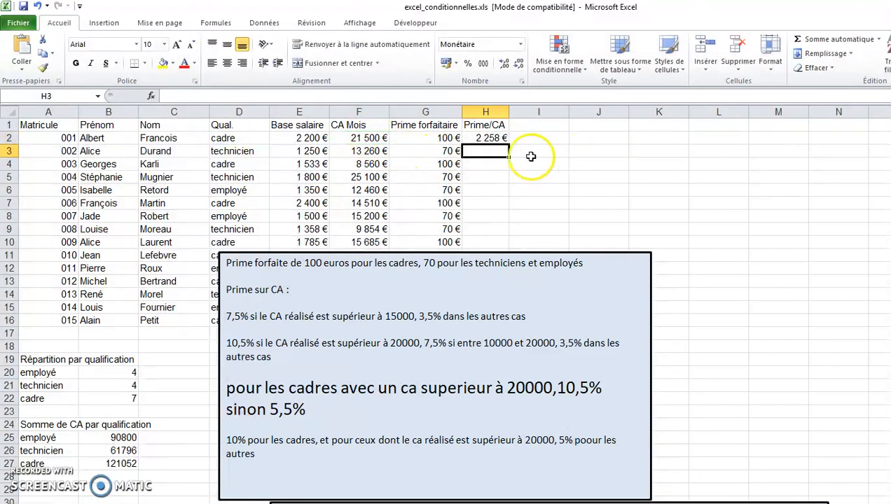
left_click(493, 140)
double_click(508, 144)
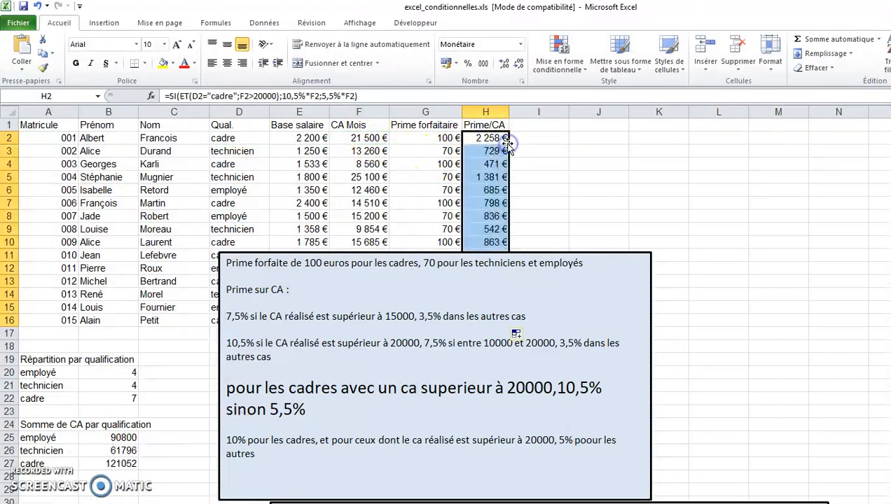
Copy the H2 formula without its equals sign to the end of the rules box and enlarge it to size 16
left_click(485, 138)
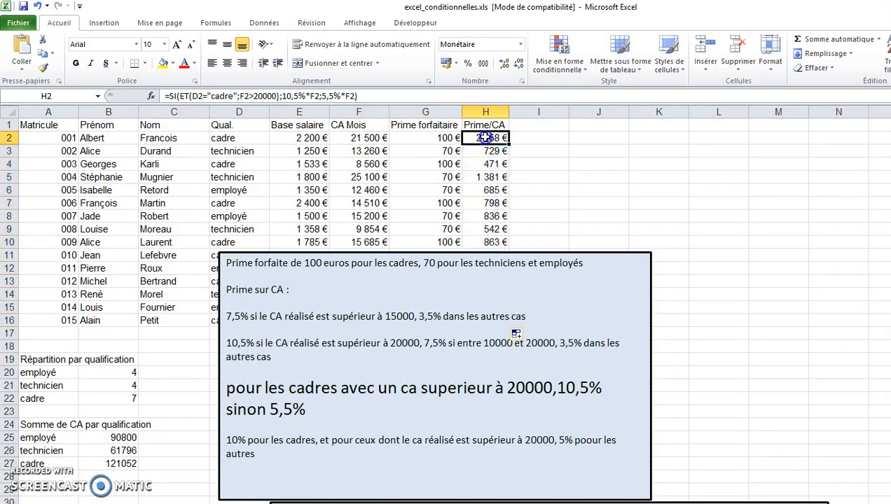
left_click(169, 96)
left_click_drag(169, 96, 381, 104)
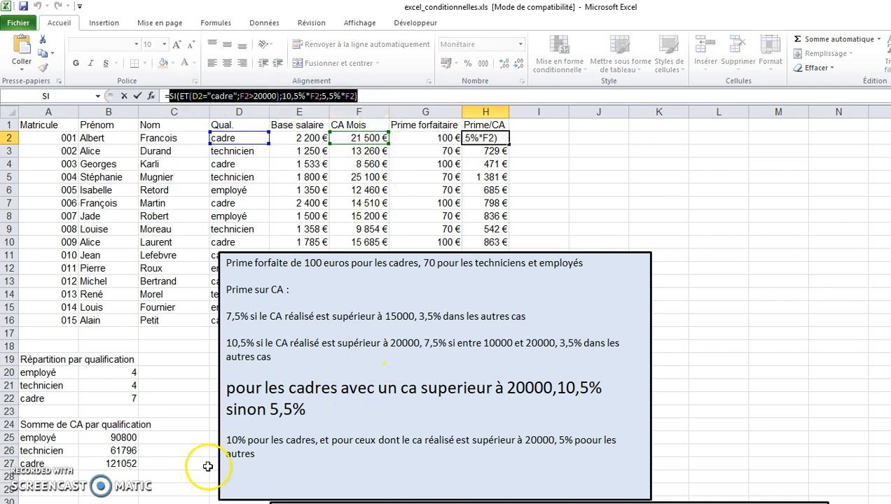
left_click(270, 459)
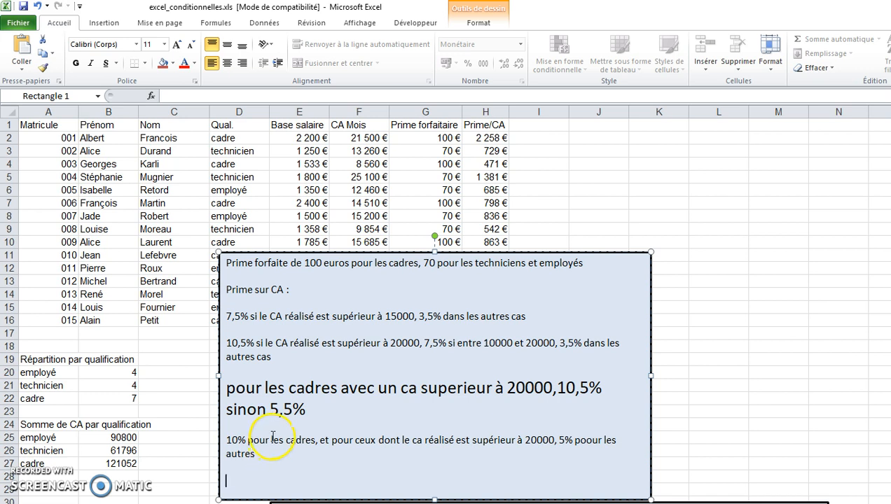
key("ctrl+v")
left_click_drag(464, 474, 262, 458)
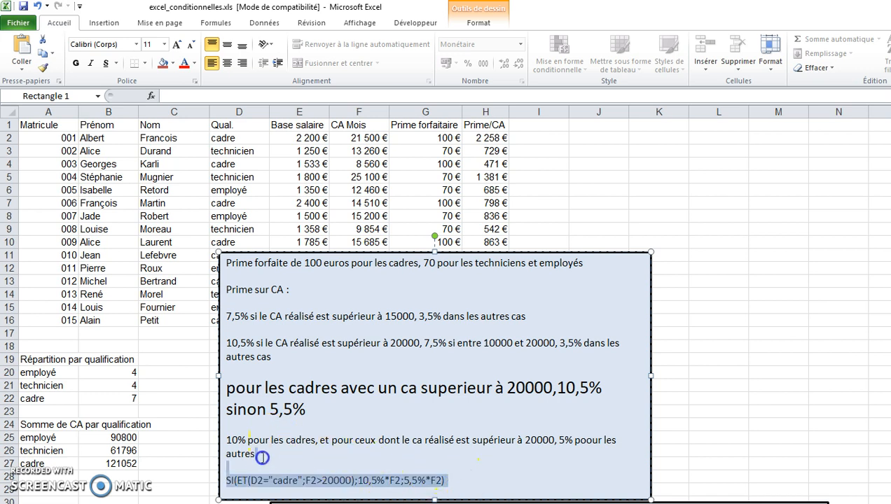
left_click(179, 46)
left_click(179, 46)
left_click(179, 46)
Move the rules box up to about row 4 and extend it downward to fit the pasted formula
left_click(419, 253)
left_click_drag(419, 254, 504, 22)
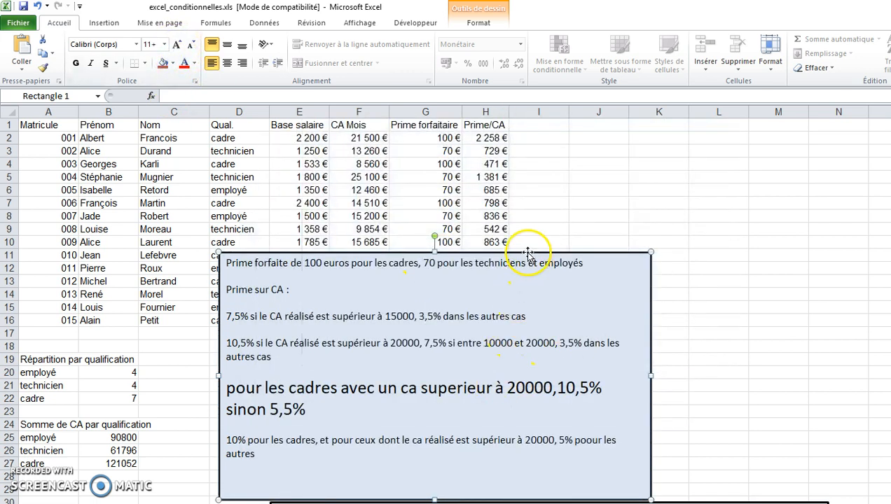
left_click_drag(528, 254, 565, 163)
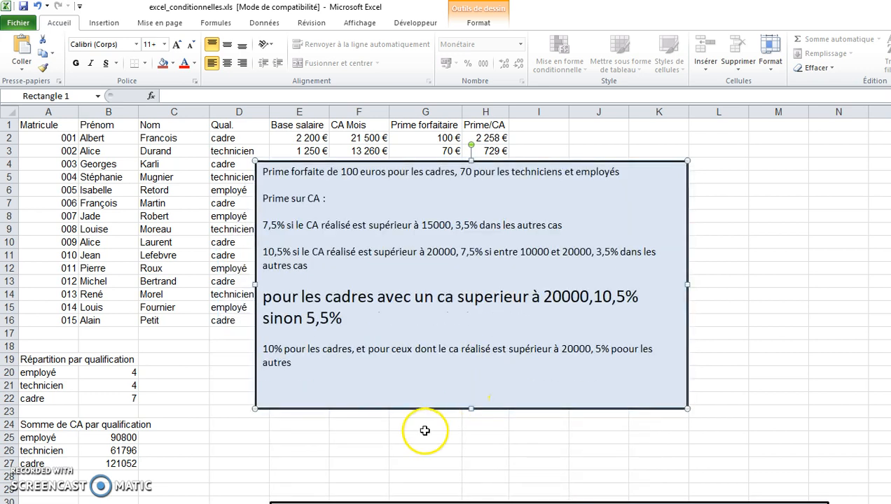
left_click_drag(471, 408, 472, 468)
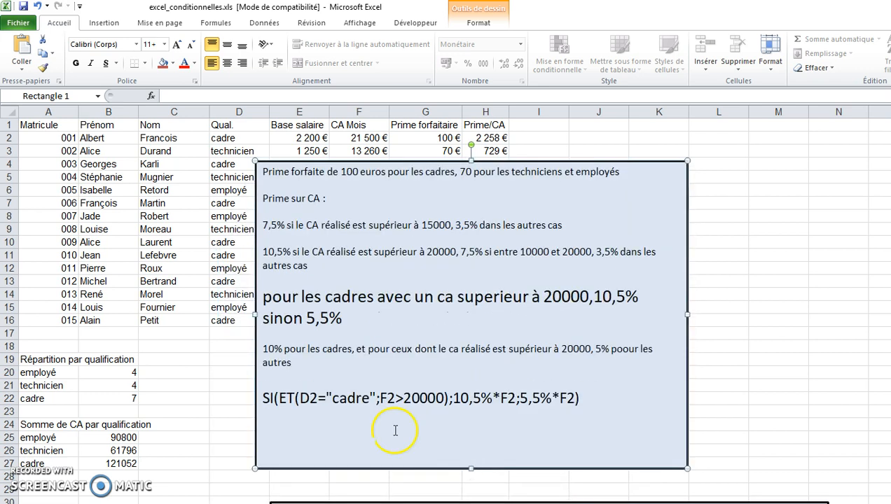
Break the pasted formula into separate lines for SI(, the ET condition, the 10,5%*F2 value and the 5,5%*F2 value
left_click(281, 396)
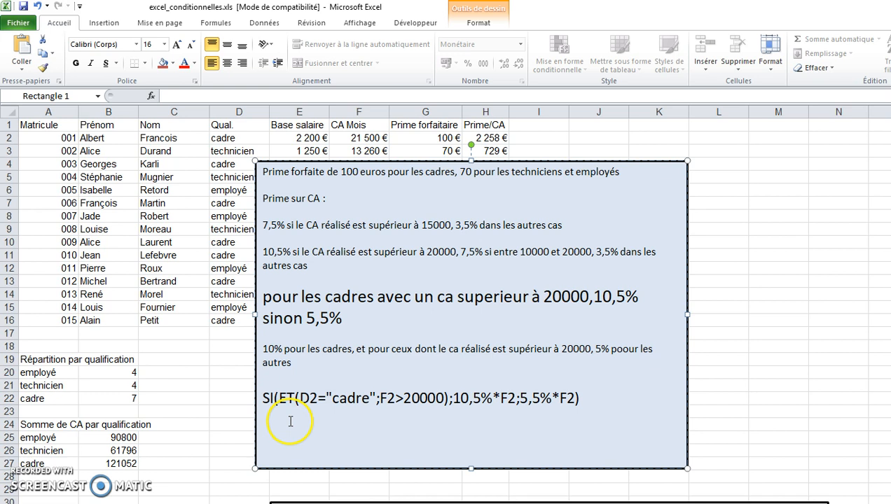
key("Return")
left_click(430, 417)
key("Return")
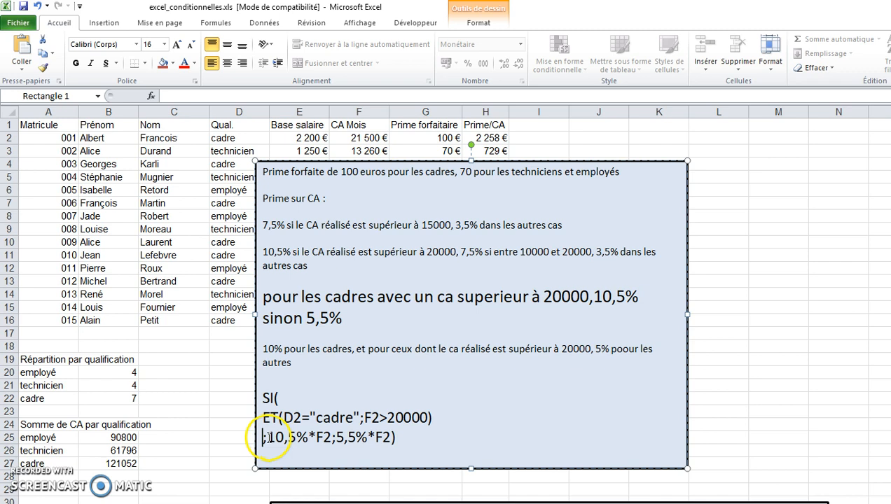
left_click(335, 437)
key("Return")
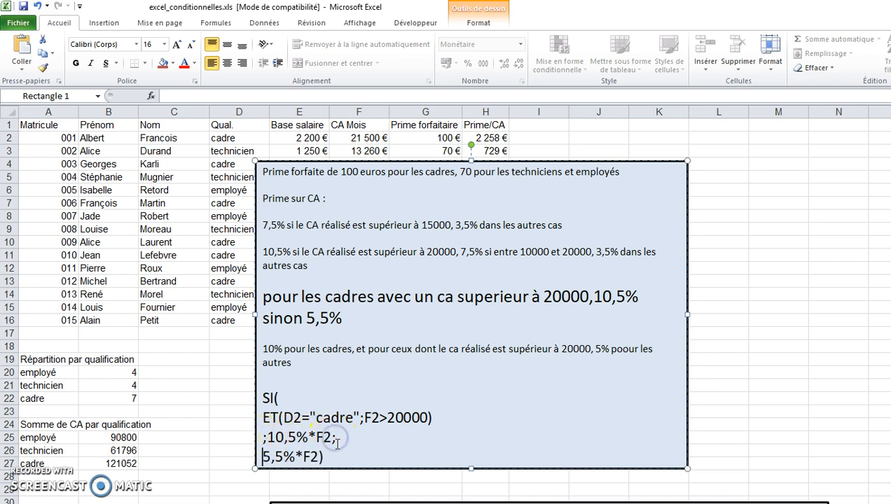
Move the semicolon before 10,5%*F2 to the end of the ET condition line
left_click(467, 425)
type(";")
key("Right")
key("Delete")
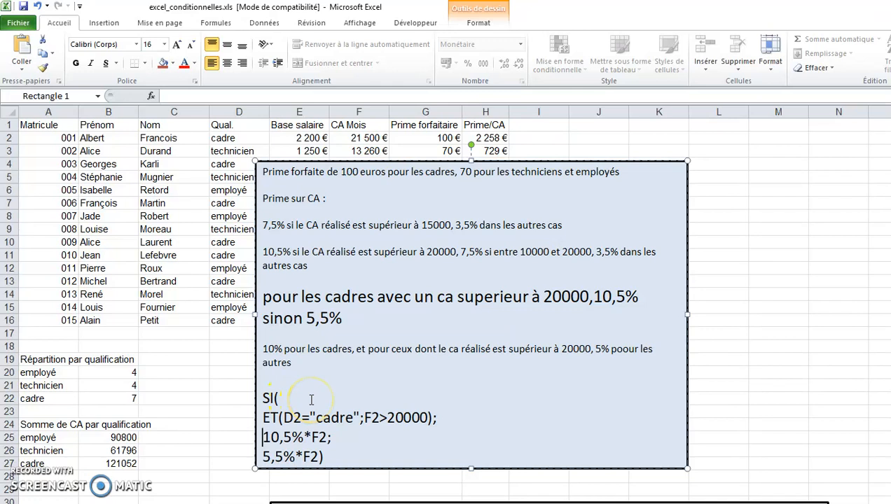
Examine the two tests inside the ET condition and the 10,5%*F2 value in the laid-out formula
left_click(266, 419)
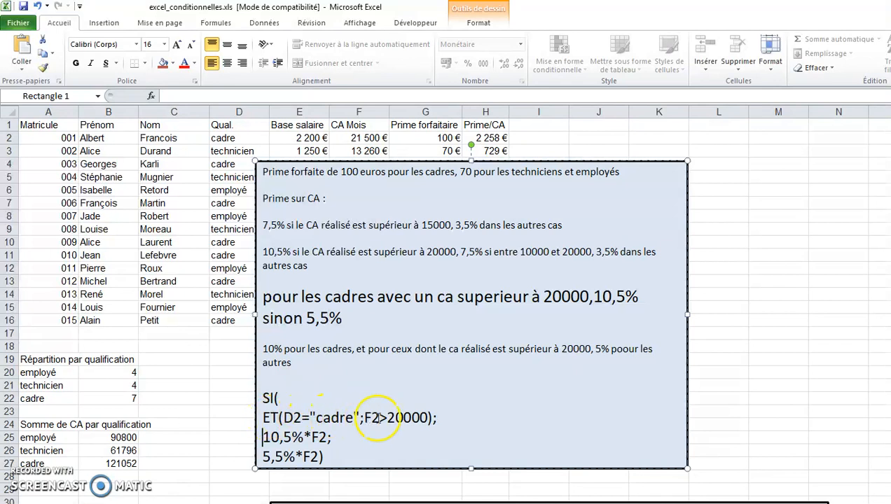
left_click_drag(265, 418, 354, 417)
left_click(316, 417)
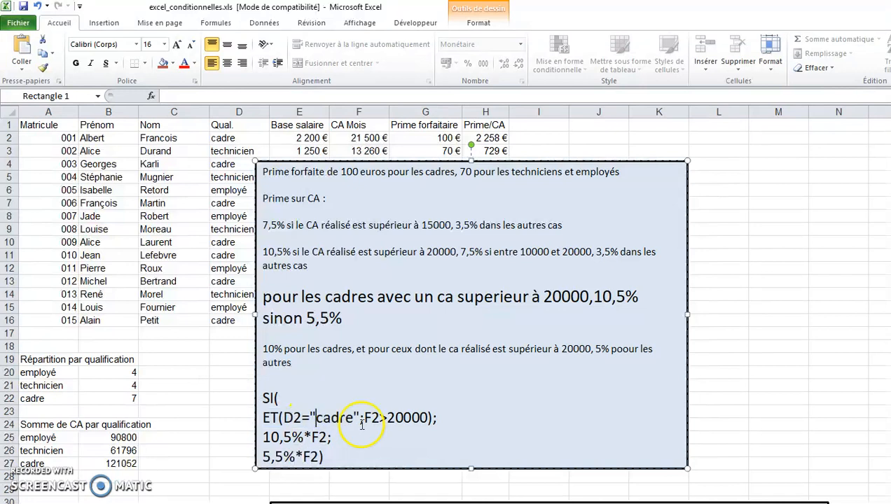
left_click(386, 417)
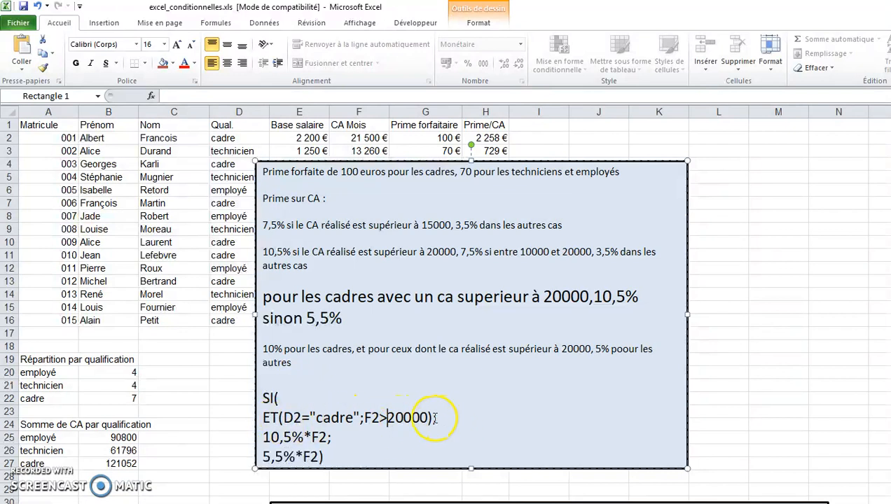
left_click_drag(262, 438, 322, 439)
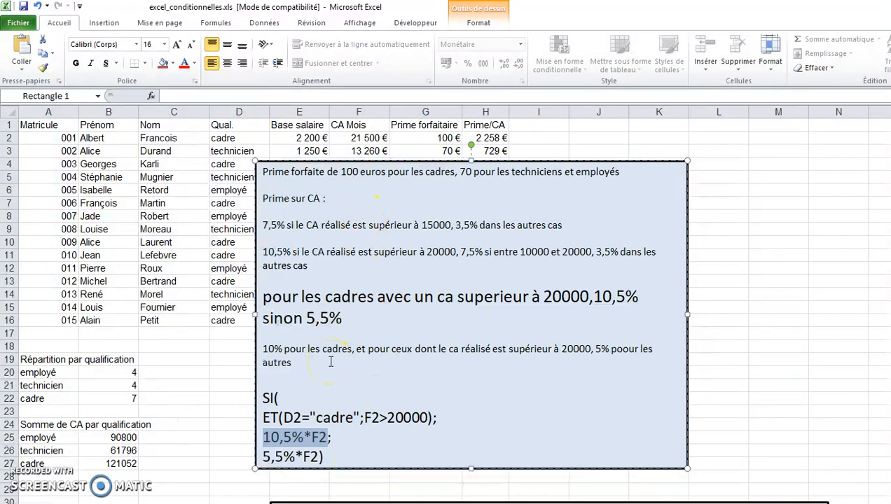
Delete the rules preceding the 10% rule from the text box and enlarge the 10% rule's text to size 16
left_click_drag(328, 323, 234, 174)
key("Delete")
left_click_drag(322, 203, 234, 175)
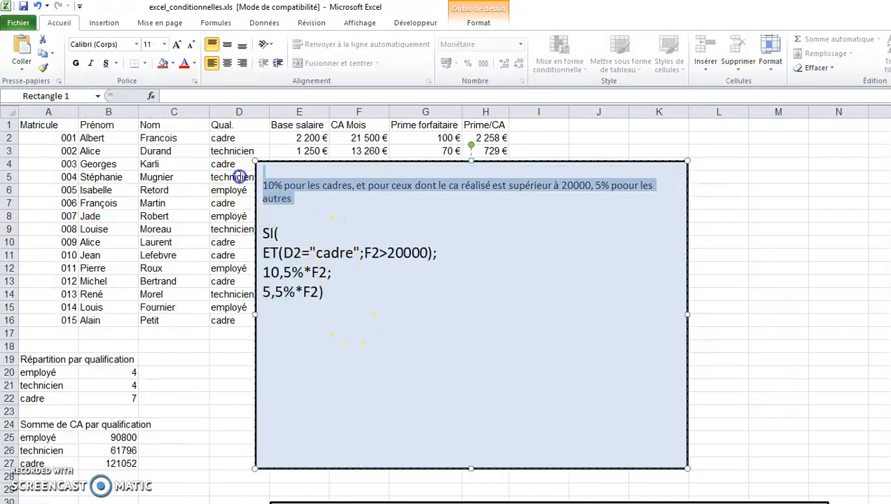
left_click(177, 44)
left_click(177, 44)
left_click(176, 44)
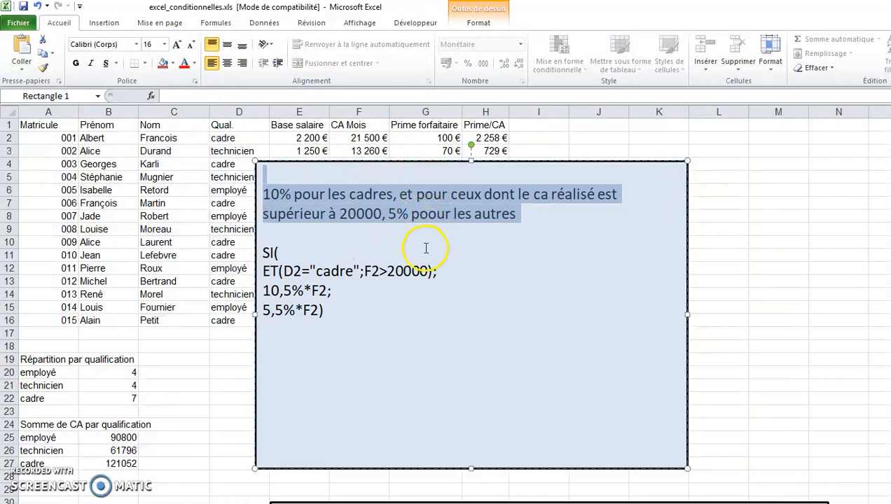
Move the rules box down to about row 15, clear of the Prime/CA column, and correct "poour" to "pour"
left_click(397, 163)
left_click_drag(397, 163, 560, 305)
left_click(588, 356)
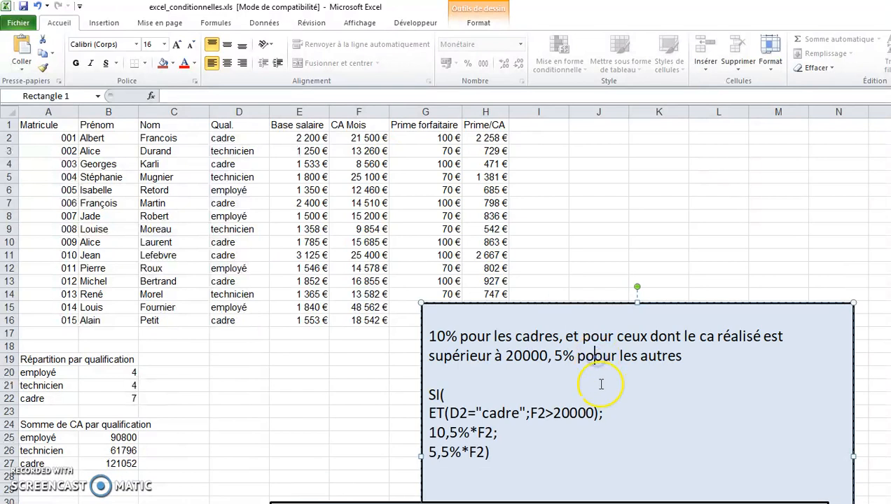
key("Delete")
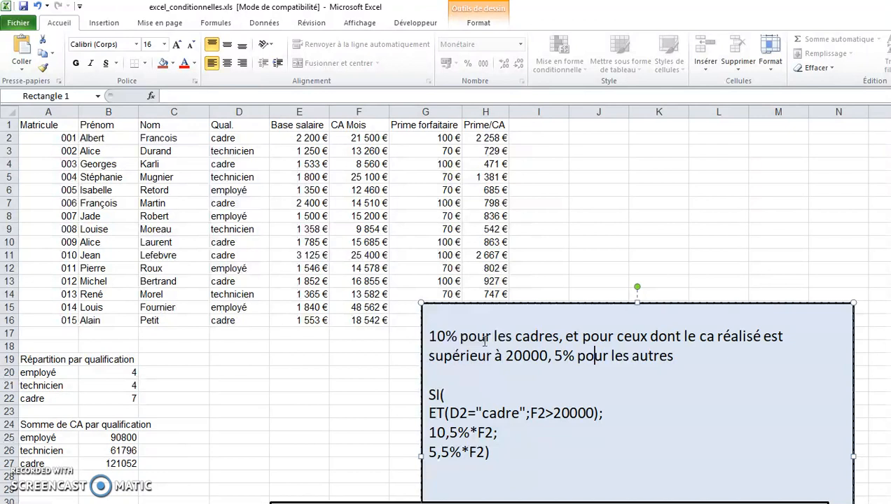
Clear the existing Prime/CA results in column H from H2 down
left_click(487, 137)
left_click_drag(494, 137, 494, 301)
key("Delete")
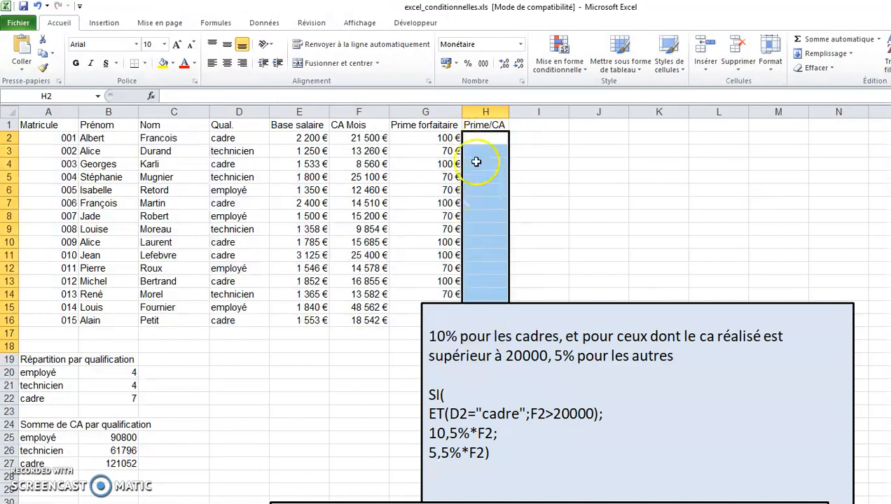
Begin a formula in H2 with the OU condition: =si(ou(D2="cadre";F2>20000);
left_click(475, 138)
type("=s")
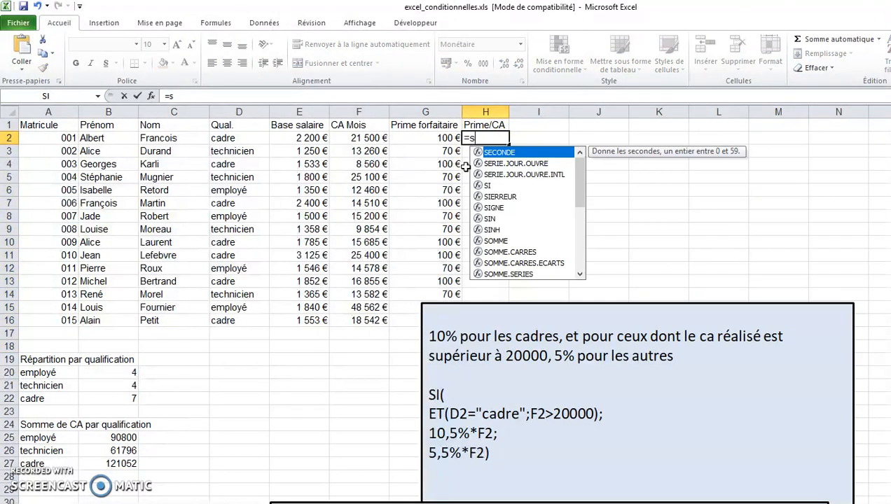
type("i(ou")
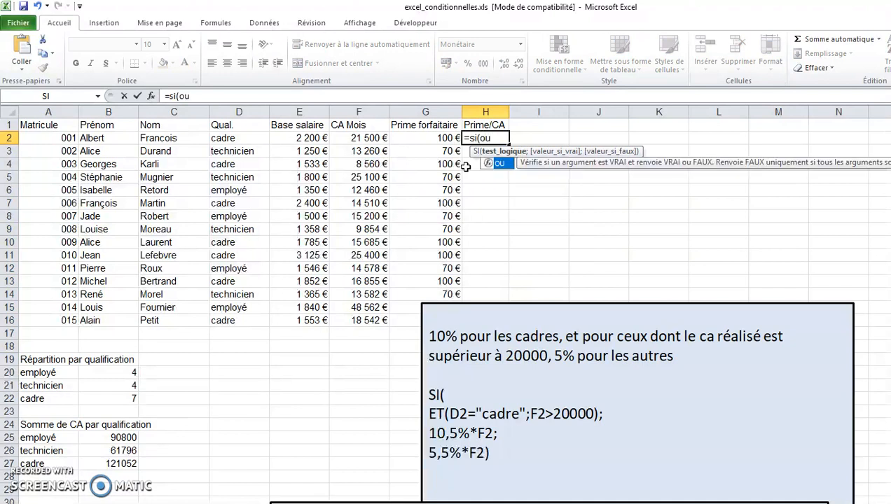
type("(")
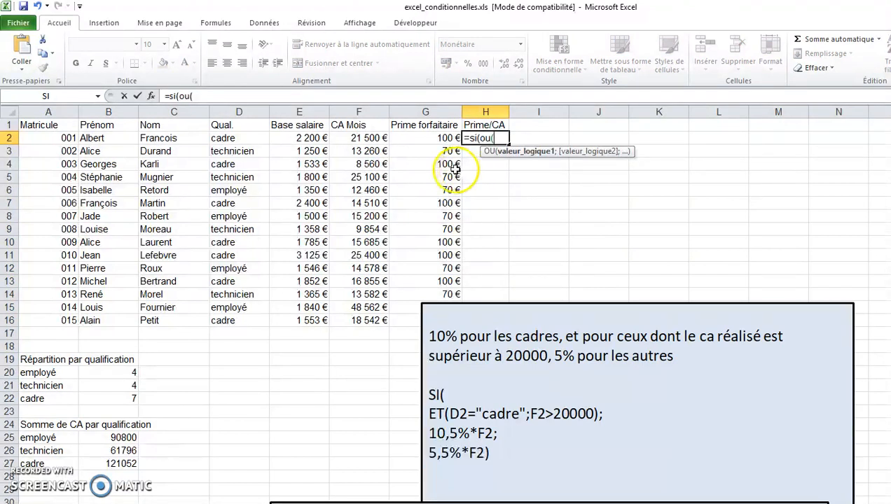
left_click(242, 138)
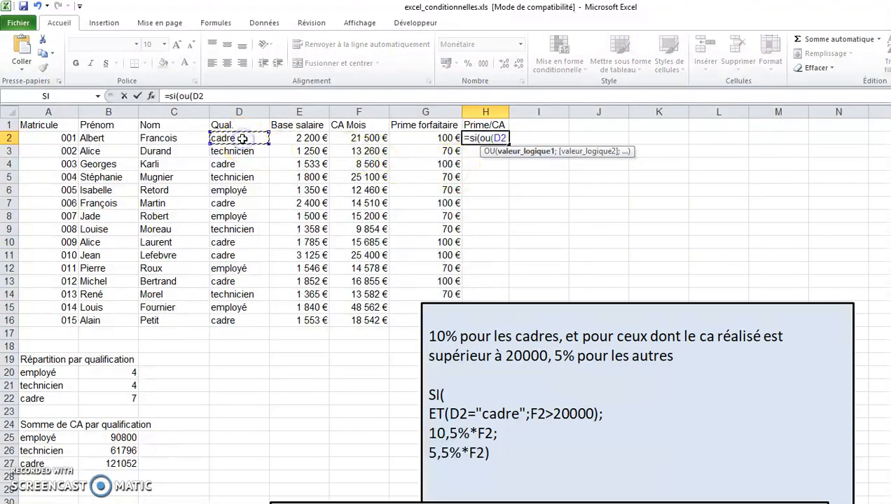
type("=")
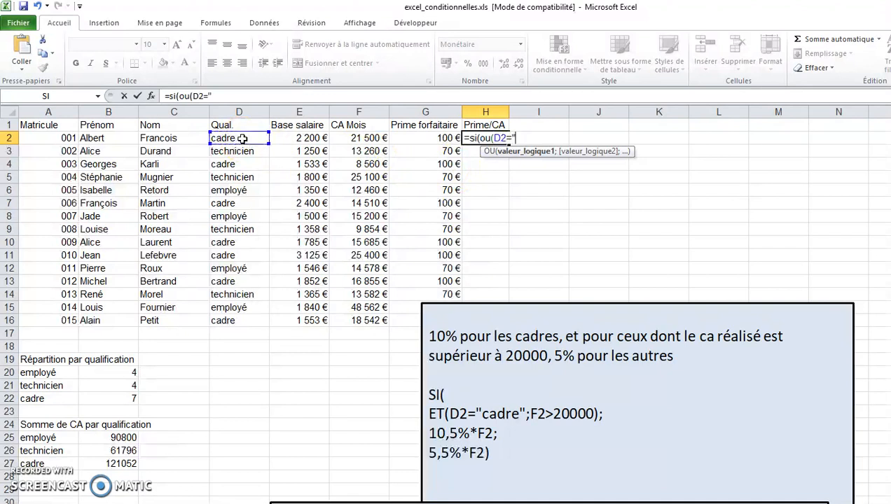
type("\"cadre\";")
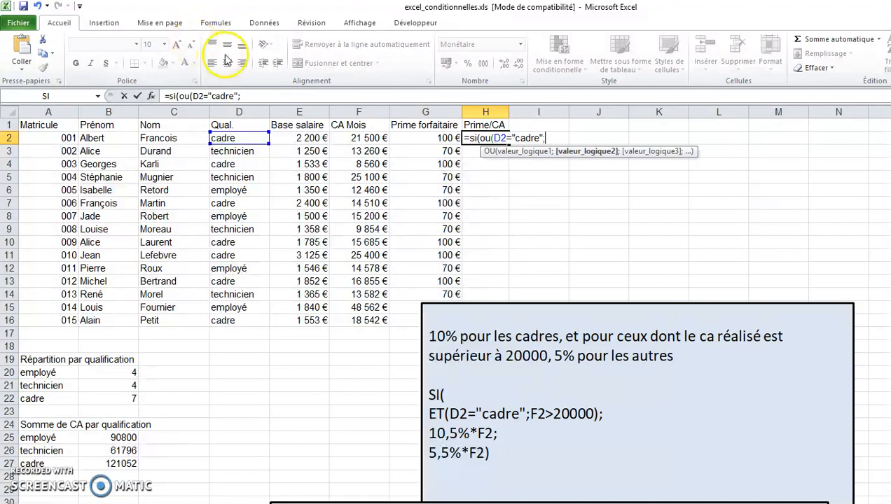
left_click(363, 140)
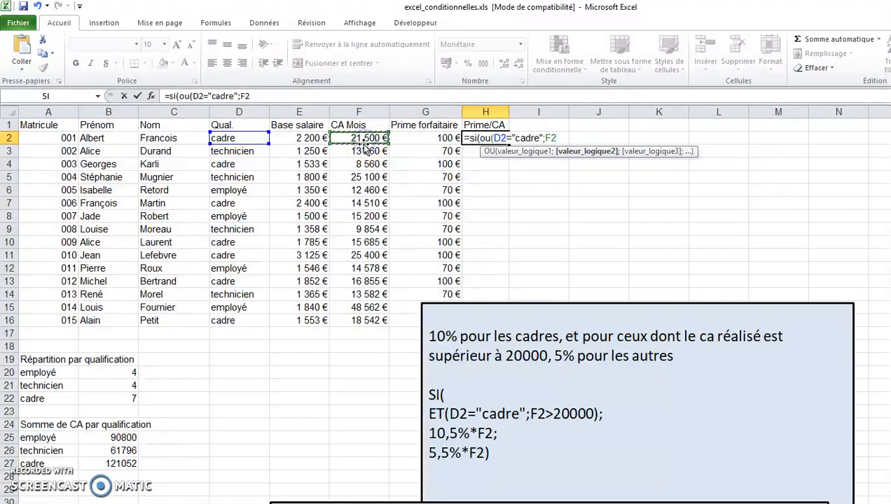
type(">20000)")
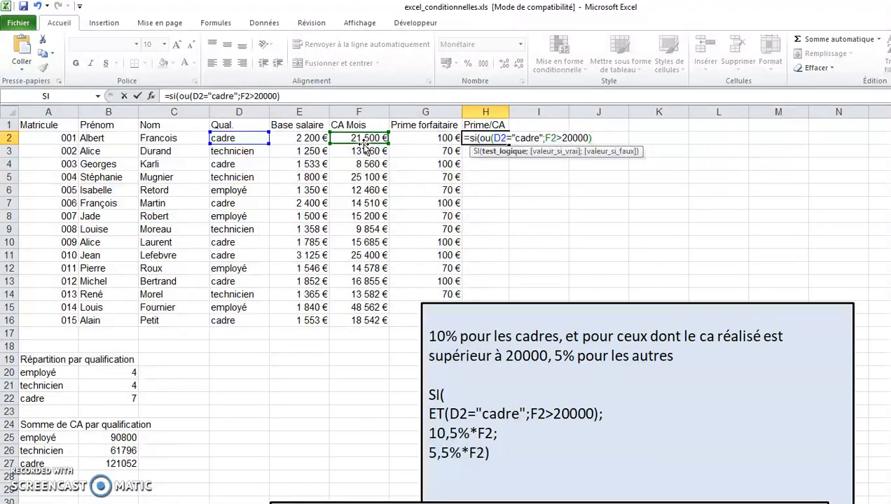
type(";")
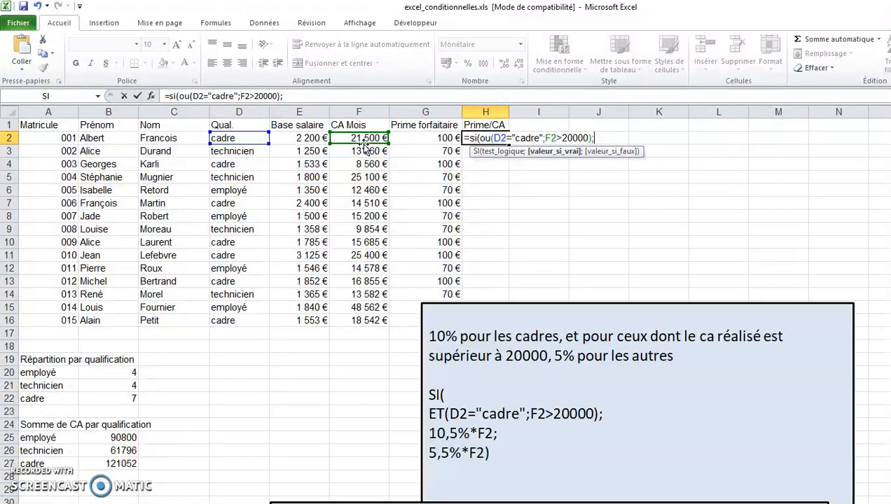
Complete the H2 formula with 10%*F2 as the true value and 5%*F2 as the false value, and reselect H2
type("10%*")
left_click(364, 143)
left_click(340, 94)
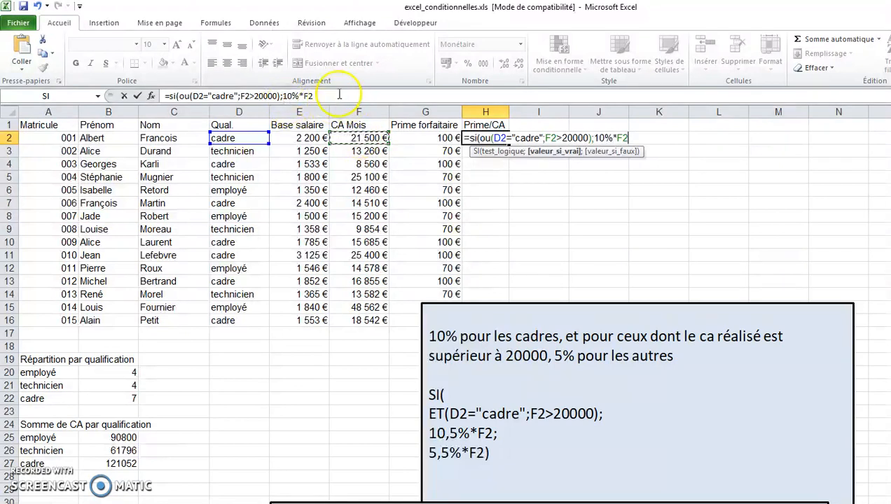
left_click(340, 93)
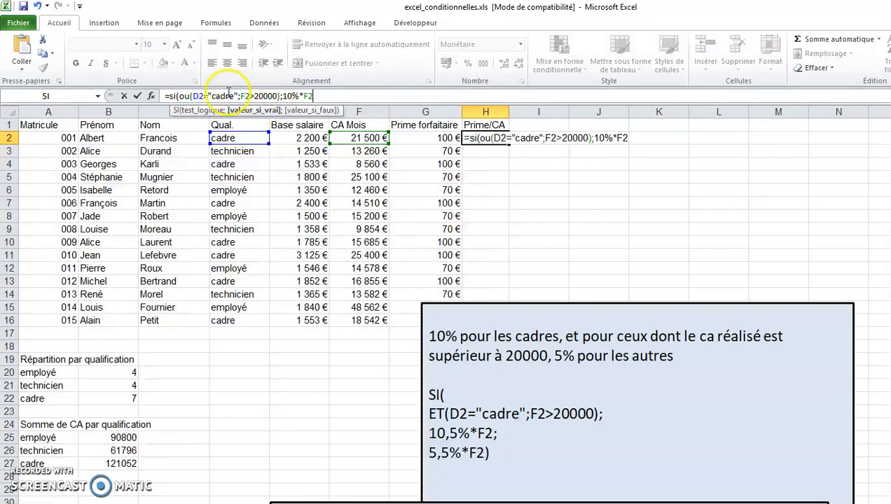
left_click(297, 99)
type(";")
type("5%*")
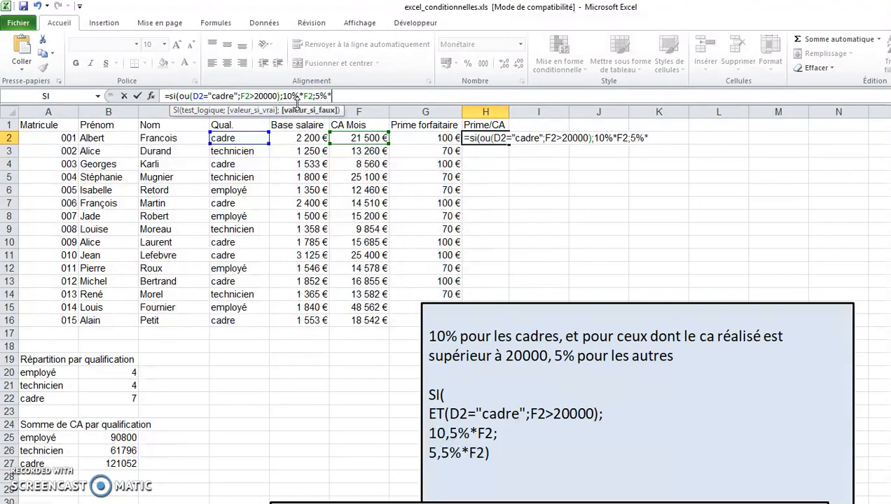
left_click(346, 139)
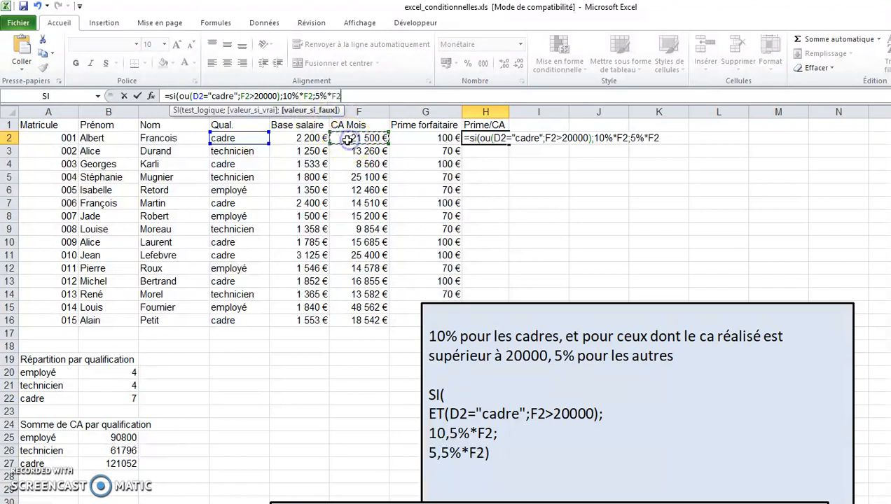
type(")")
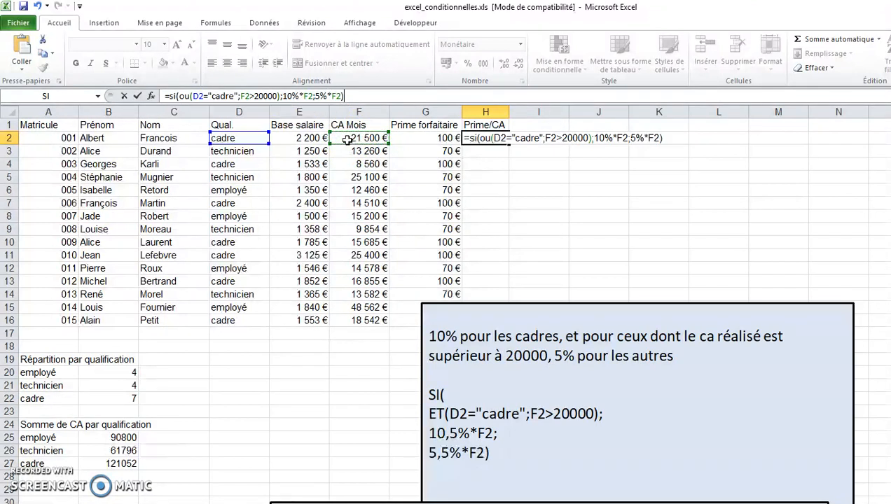
key("Return")
key("Up")
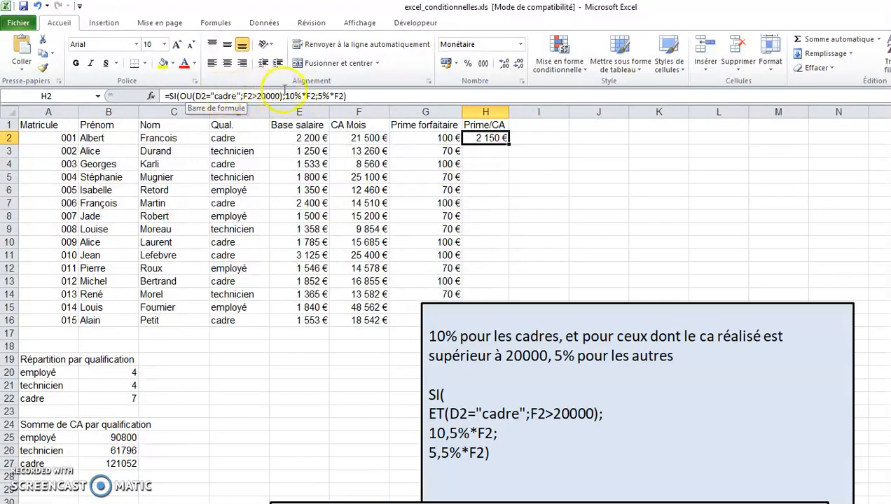
Review the OU formula in H2 and fill it down the Prime/CA column to row 16
left_click(340, 98)
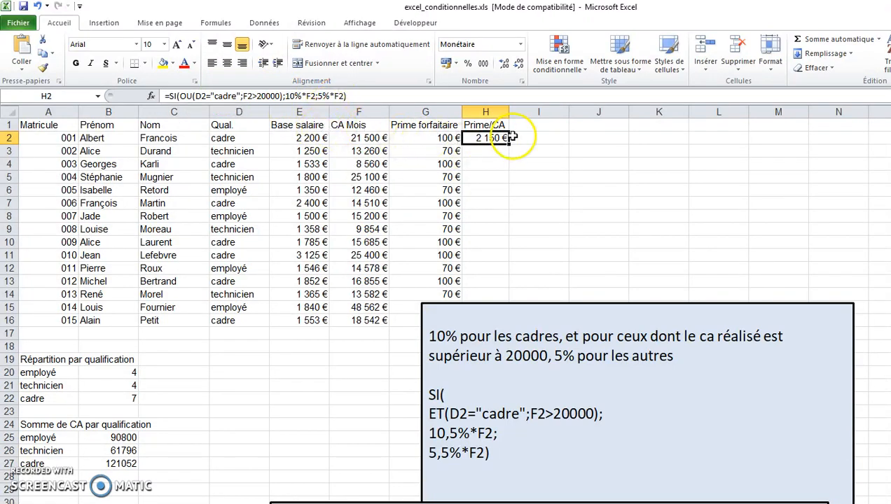
left_click(242, 96)
left_click(183, 96)
left_click(237, 97)
double_click(508, 144)
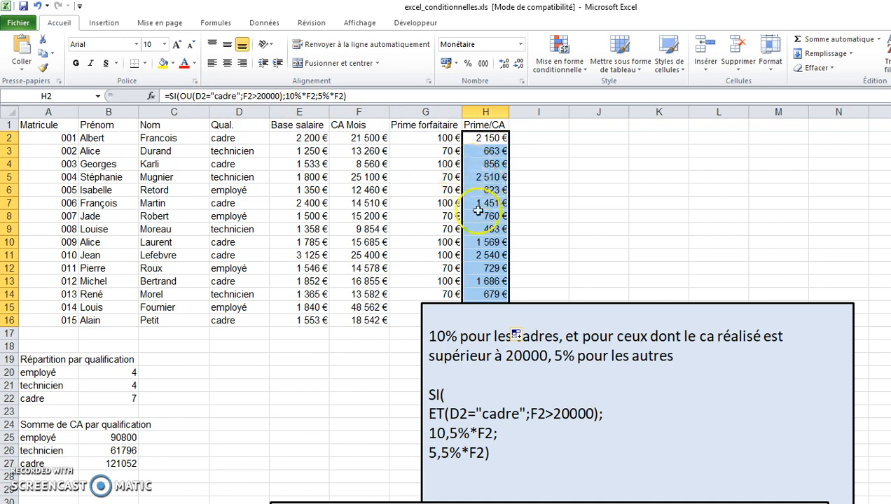